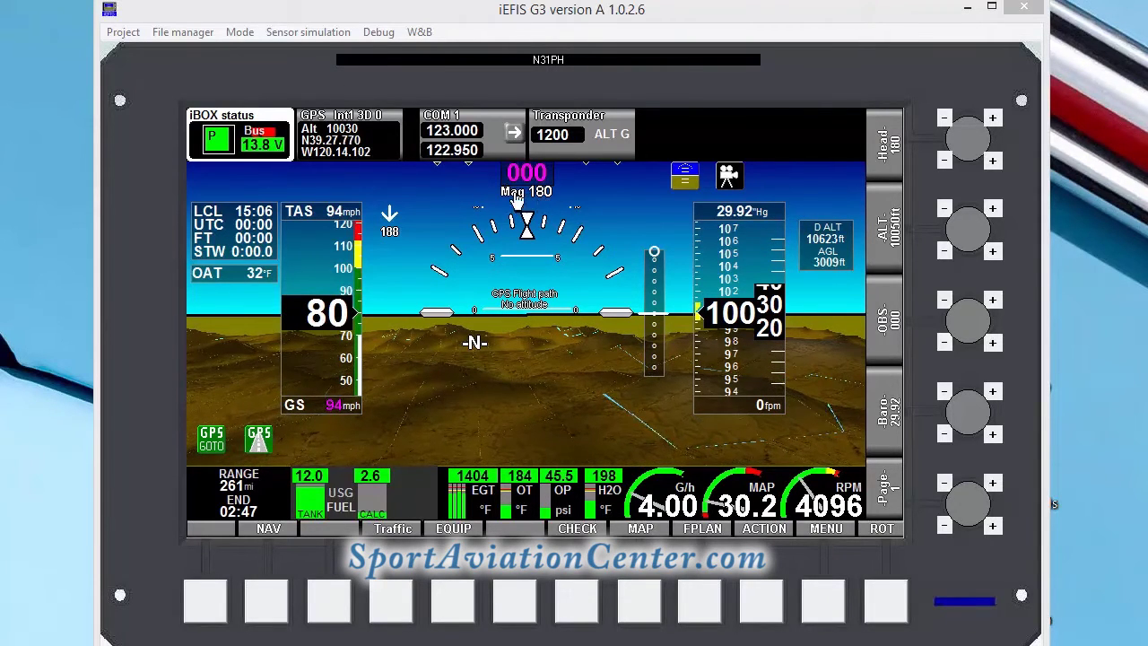
Step: Switch off the simulated AHRS and compass in the attitude simulator and close the simulator window
{"action": "left_click", "coordinate": [308, 32]}
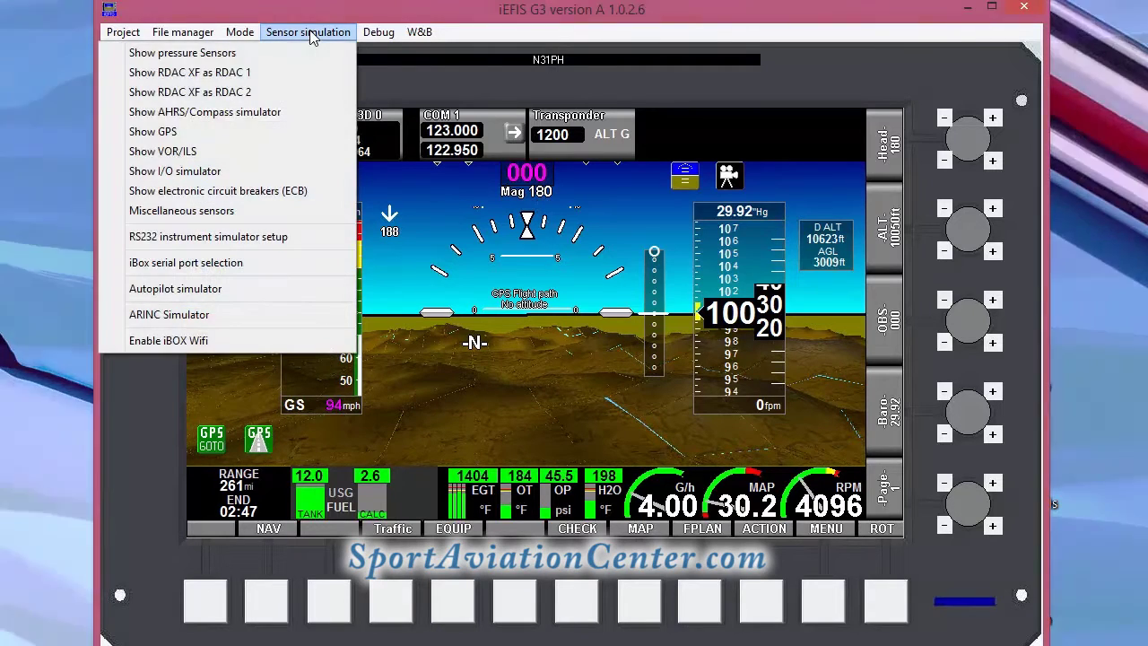
{"action": "left_click", "coordinate": [235, 116]}
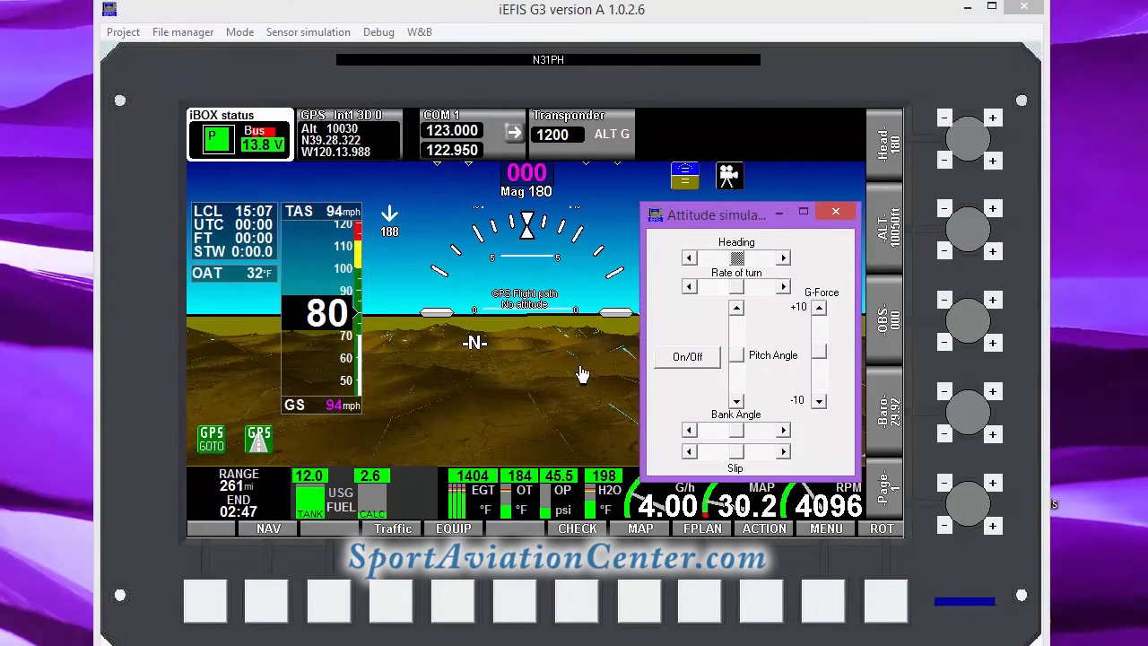
{"action": "left_click", "coordinate": [706, 359]}
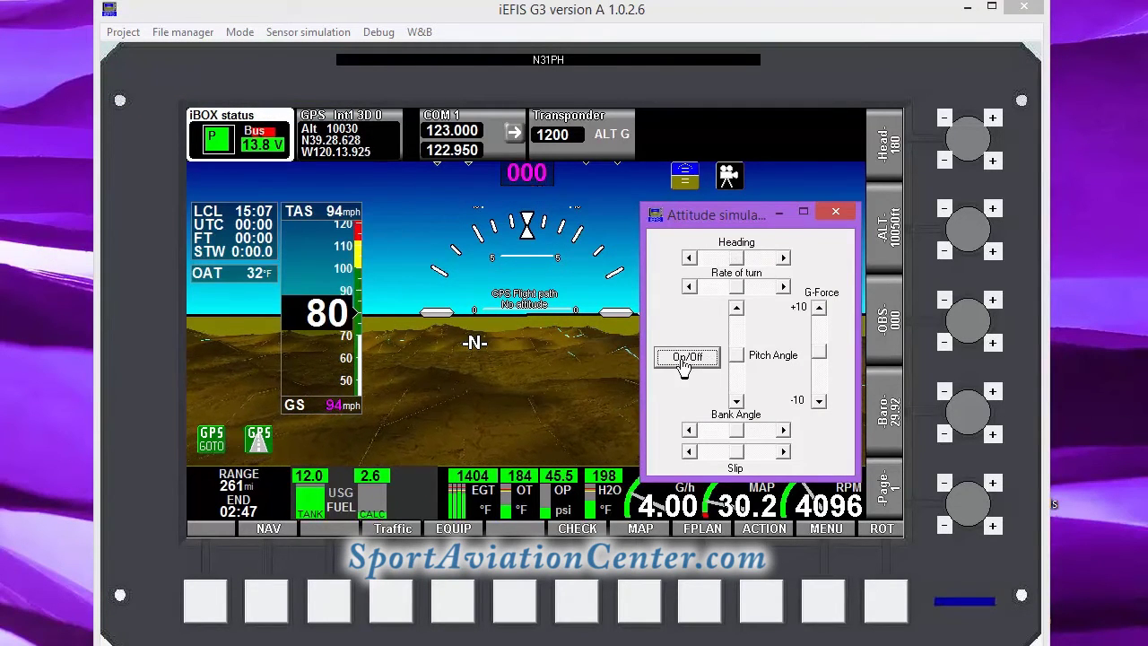
{"action": "left_click", "coordinate": [833, 215]}
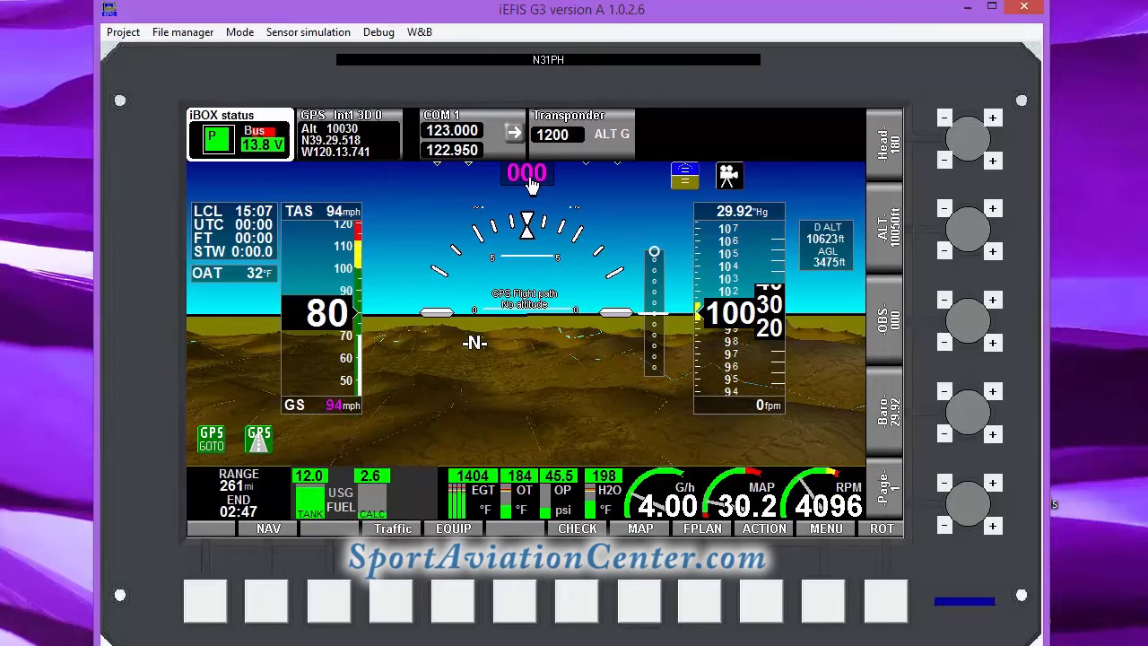
Step: Cycle the display forward from page 2 through page 7 and return to page 1
{"action": "left_click", "coordinate": [994, 485]}
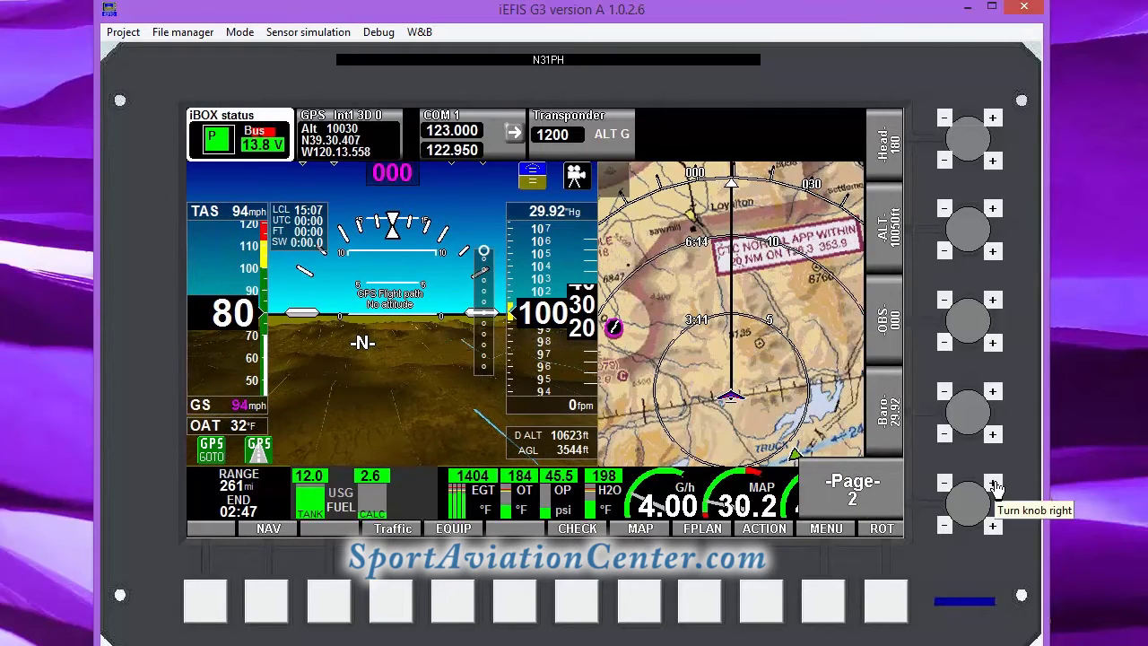
{"action": "left_click", "coordinate": [994, 485]}
{"action": "left_click", "coordinate": [993, 486]}
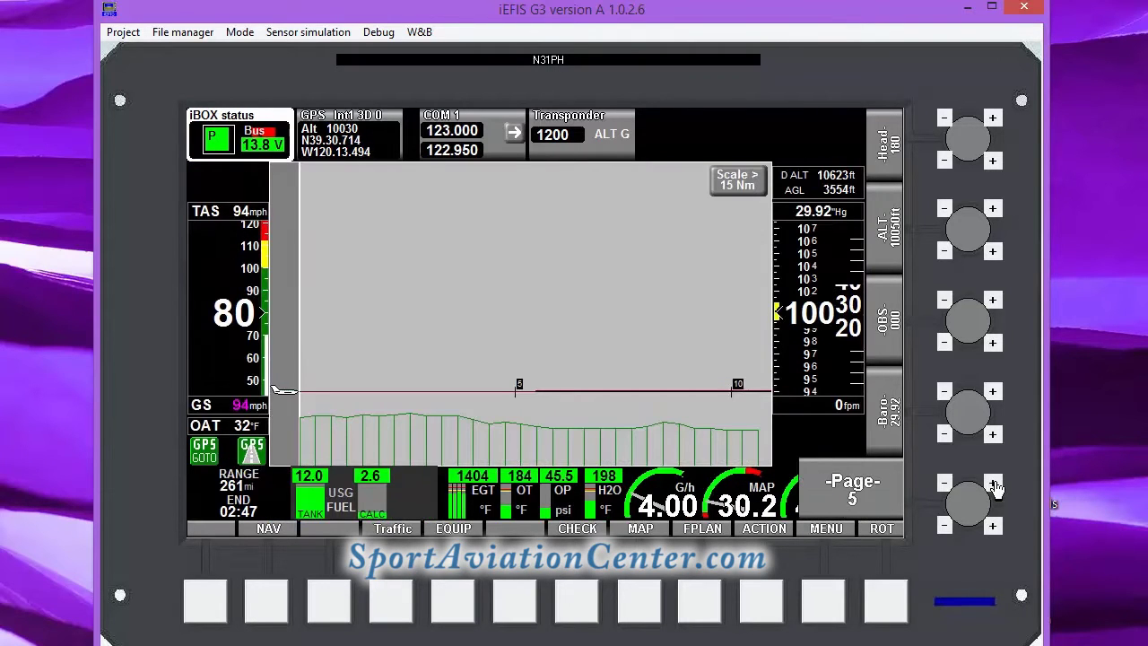
{"action": "left_click", "coordinate": [994, 485]}
{"action": "left_click", "coordinate": [993, 485]}
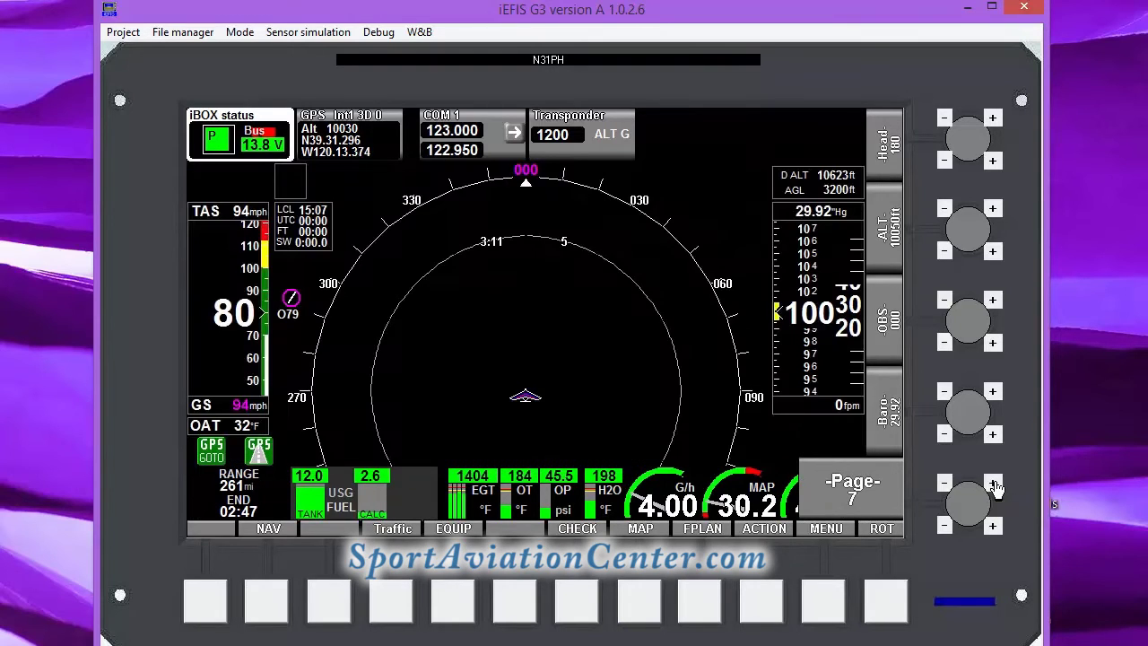
{"action": "left_click", "coordinate": [993, 485]}
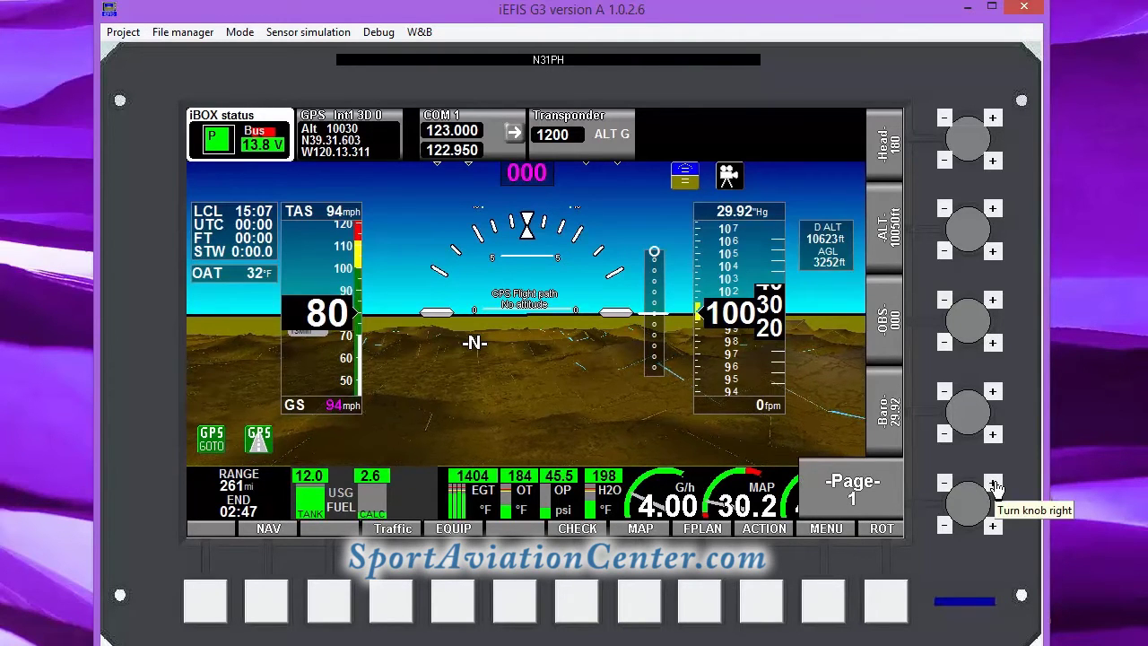
Step: Find airport KRNO (Reno/Tahoe Intl) by its short name and set it as the GPS GOTO destination
{"action": "left_click", "coordinate": [259, 443]}
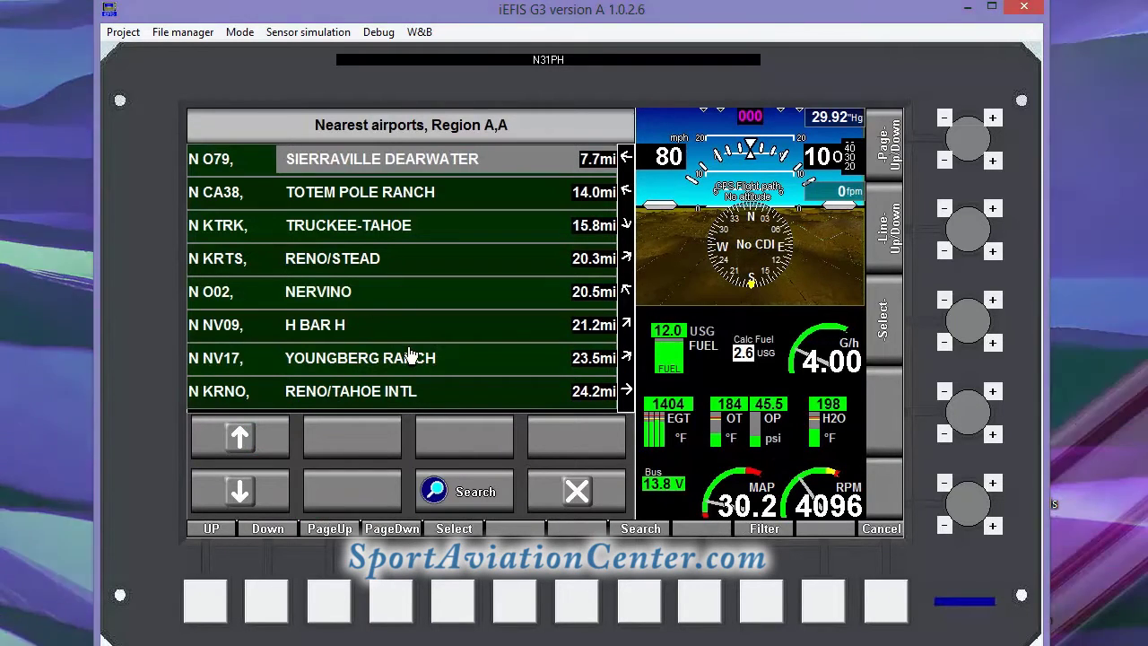
{"action": "left_click", "coordinate": [461, 493]}
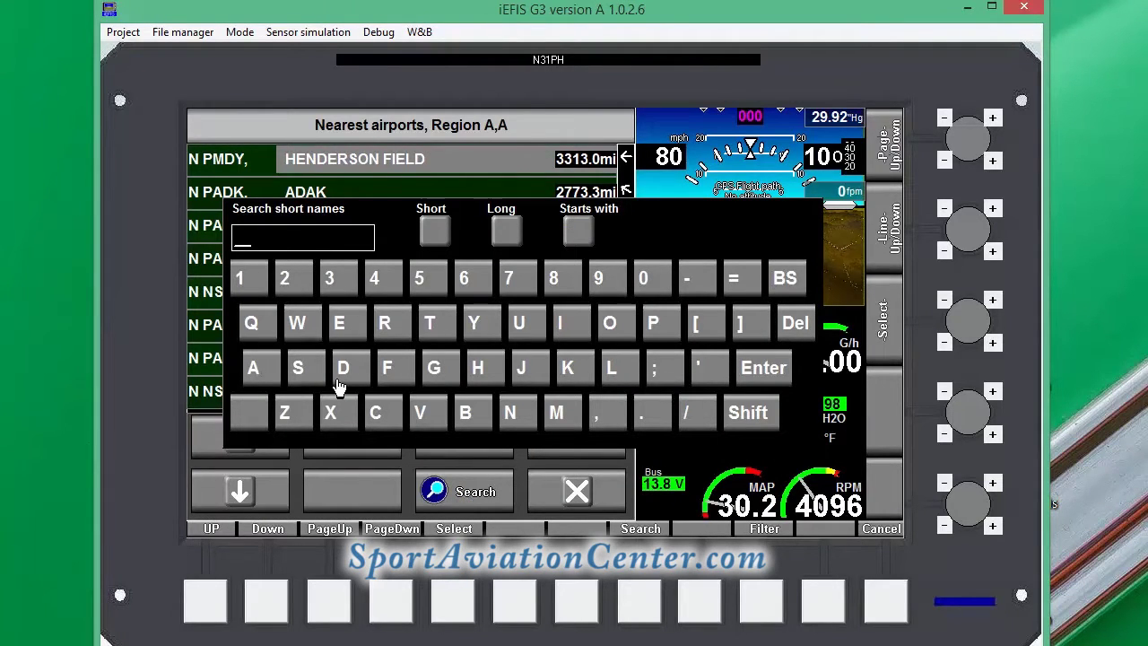
{"action": "left_click", "coordinate": [573, 368]}
{"action": "left_click", "coordinate": [384, 324]}
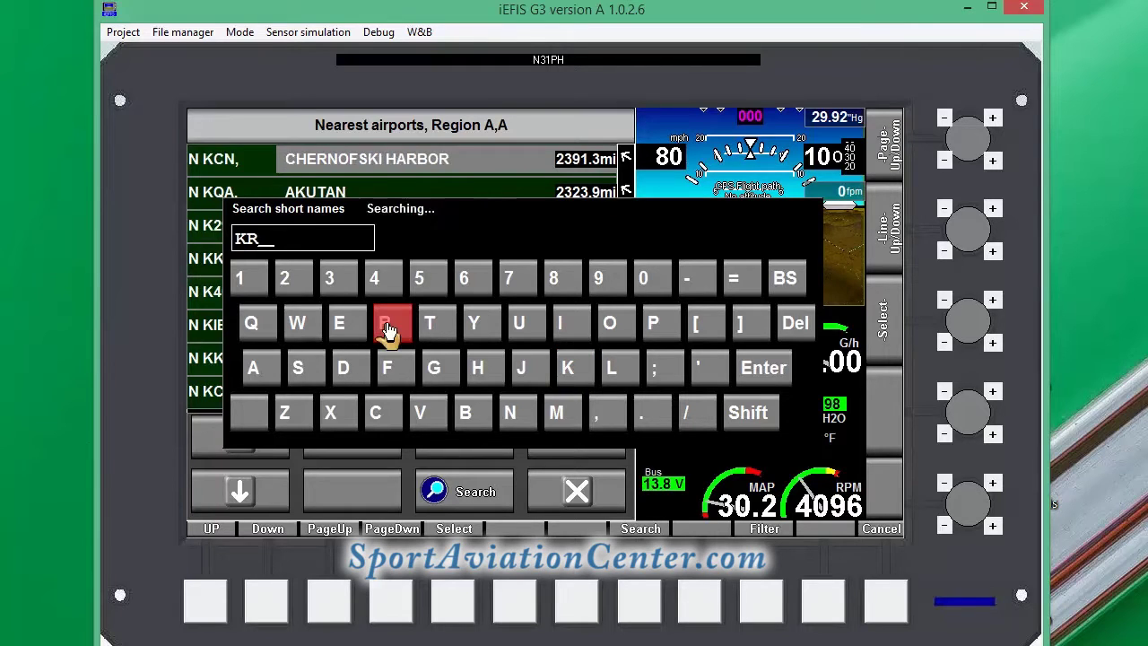
{"action": "left_click", "coordinate": [510, 413]}
{"action": "left_click", "coordinate": [610, 324]}
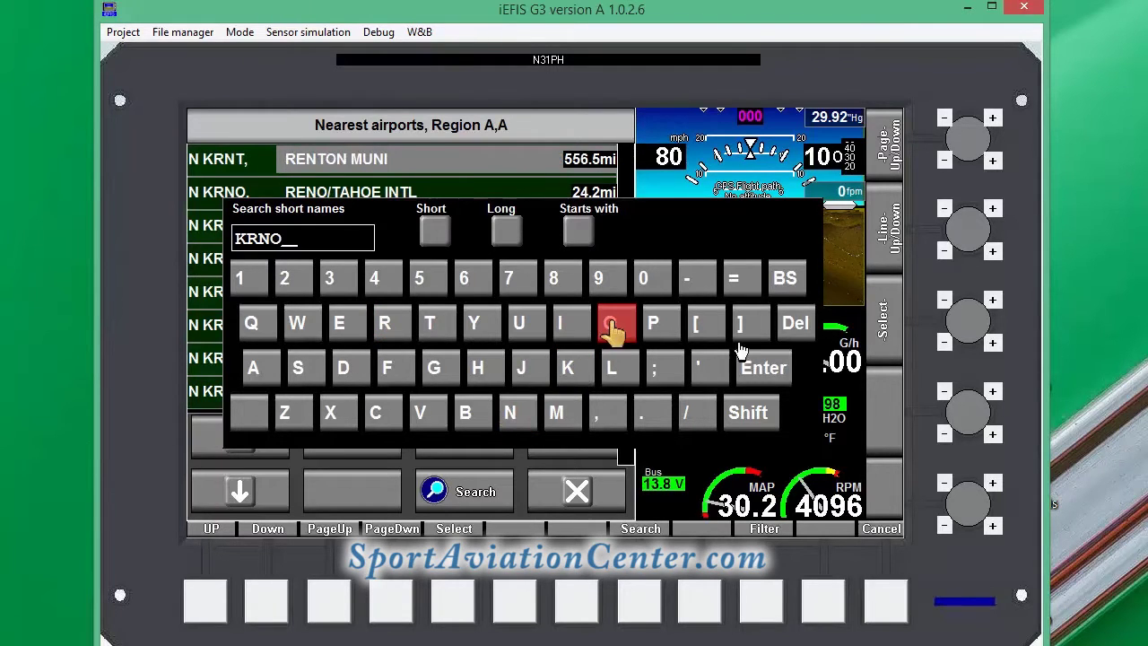
{"action": "left_click", "coordinate": [753, 375]}
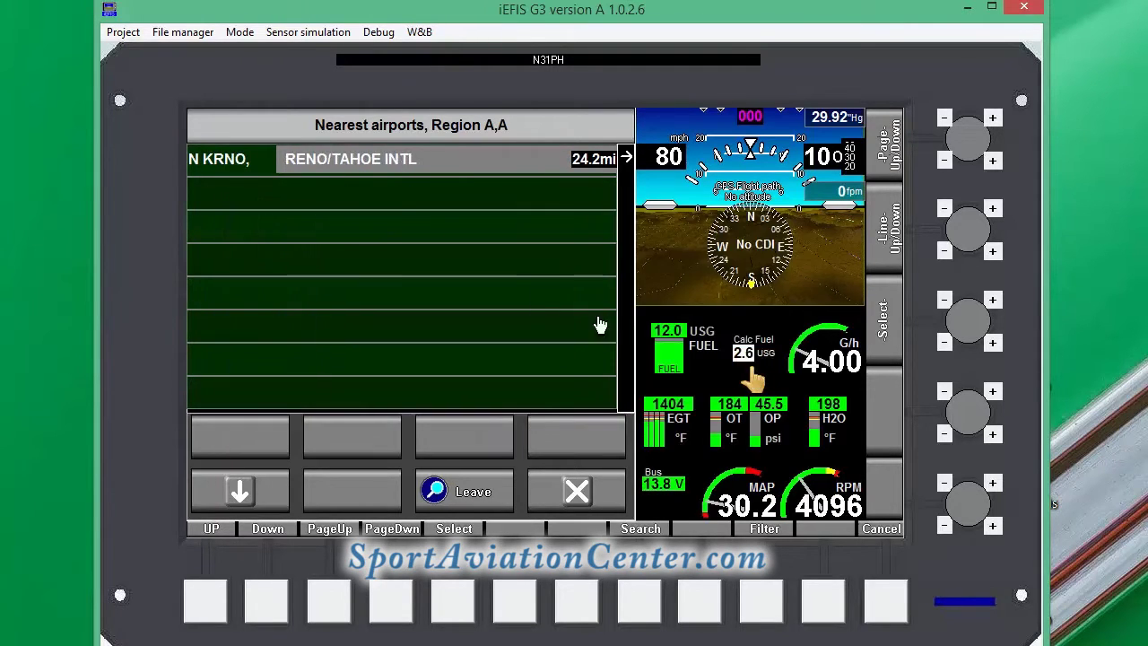
{"action": "left_click", "coordinate": [359, 159]}
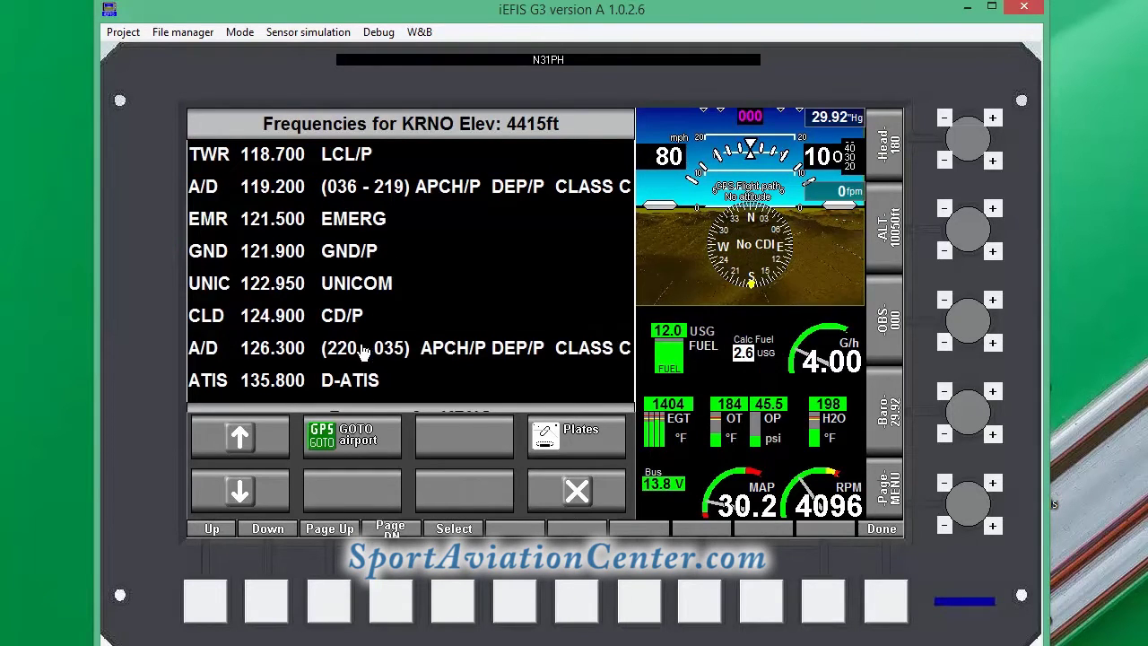
{"action": "left_click", "coordinate": [354, 439]}
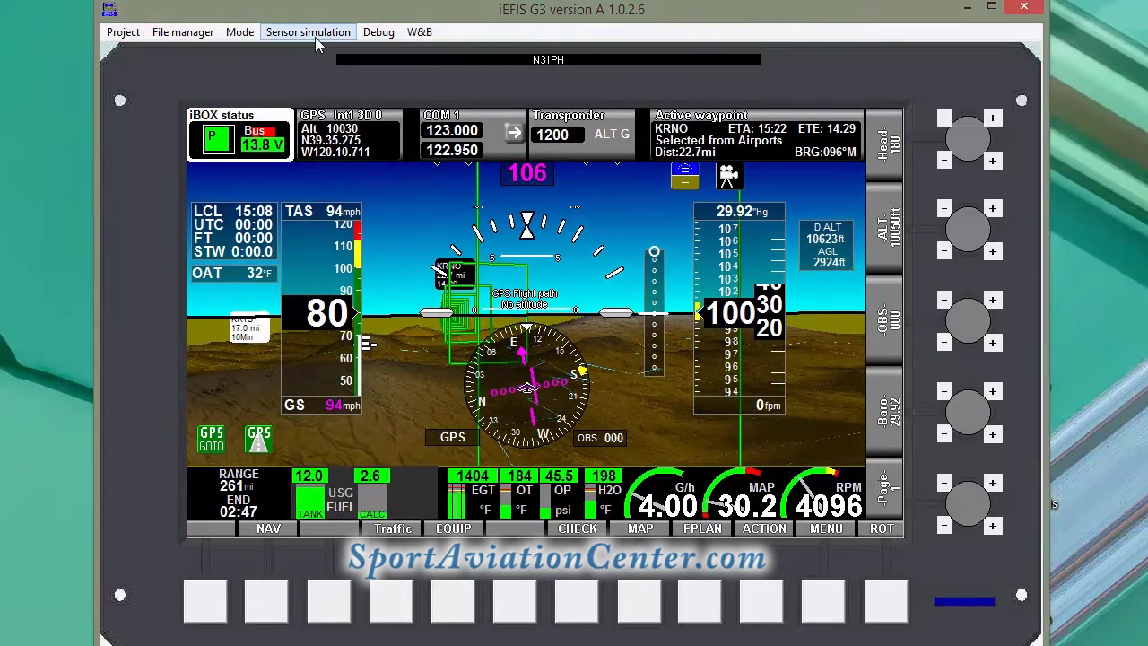
Step: Engage the MGL internal autopilot in the autopilot simulator to track the KRNO waypoint
{"action": "left_click", "coordinate": [314, 37]}
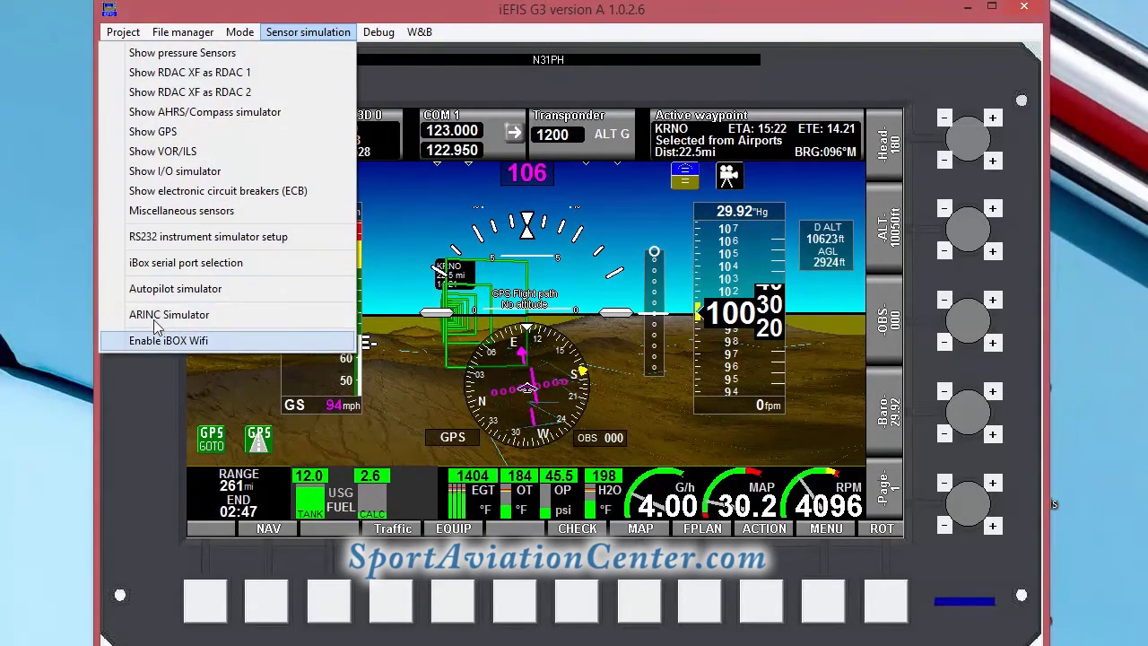
{"action": "left_click", "coordinate": [170, 288]}
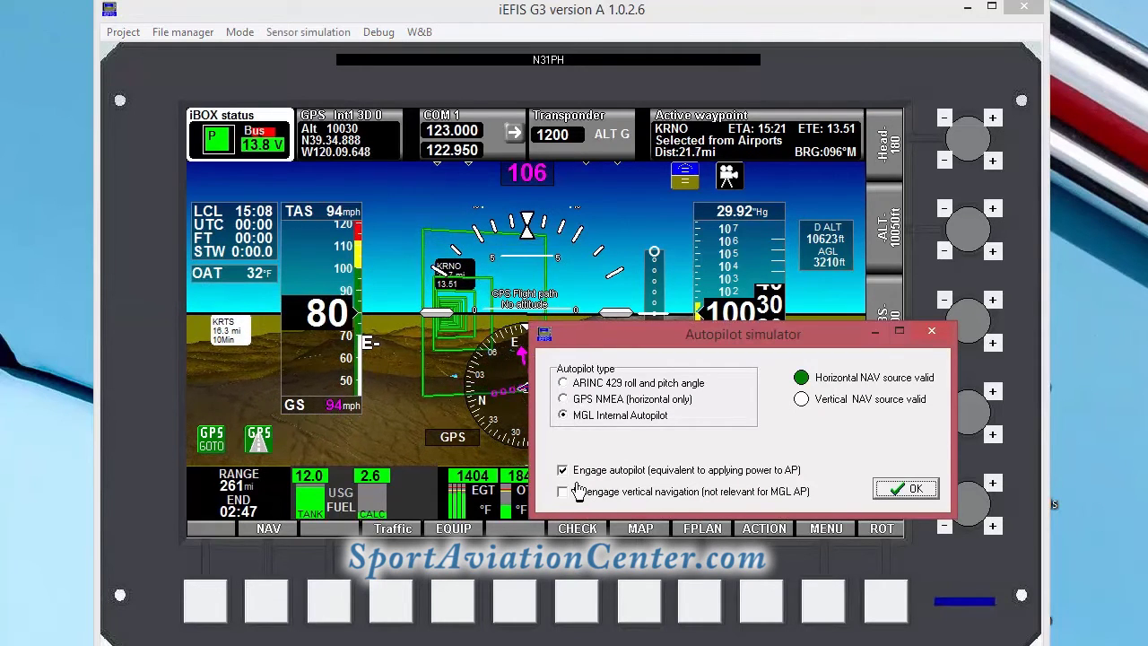
{"action": "left_click", "coordinate": [910, 491]}
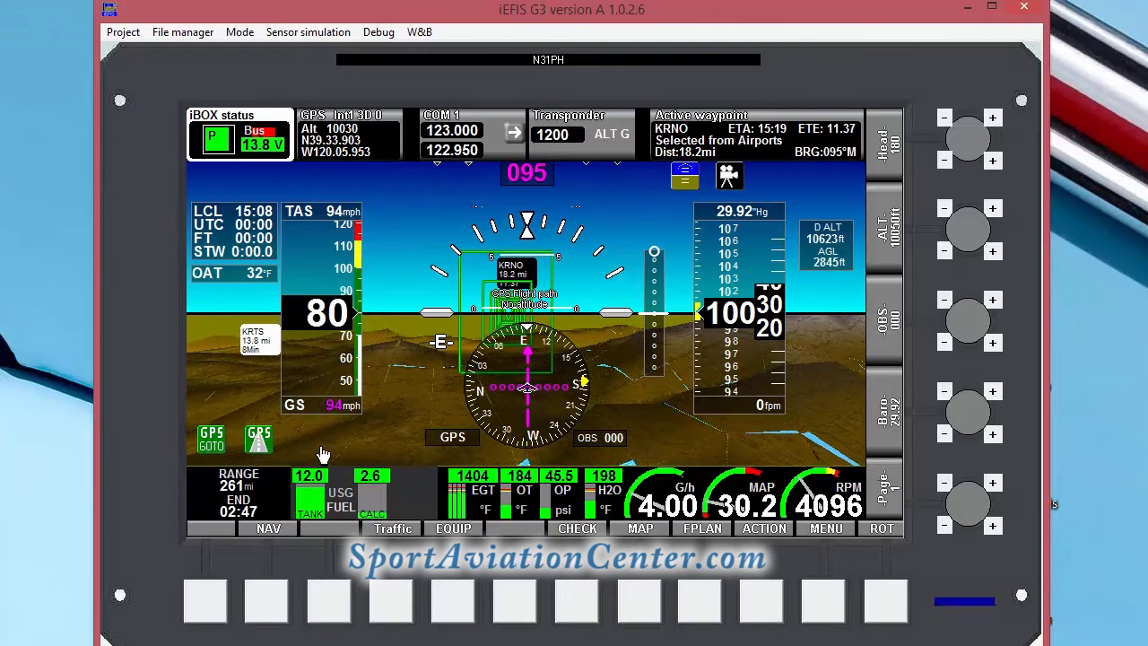
Step: Choose KTRK (Truckee-Tahoe) from the nearest airports and make it the GPS GOTO destination
{"action": "left_click", "coordinate": [258, 438]}
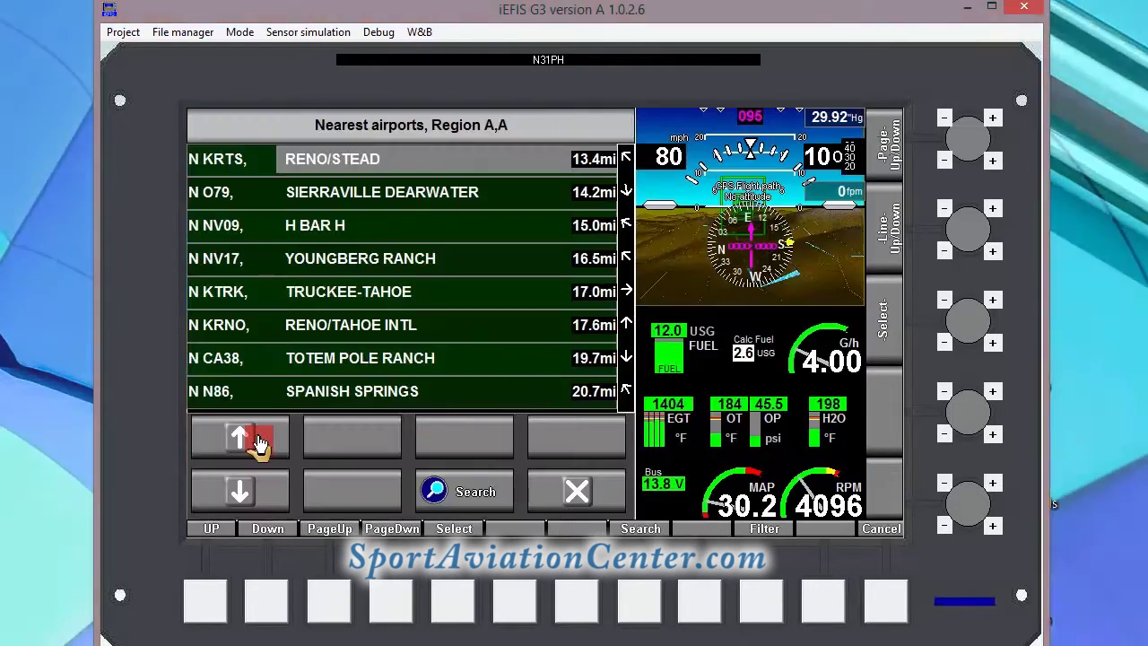
{"action": "left_click", "coordinate": [355, 299]}
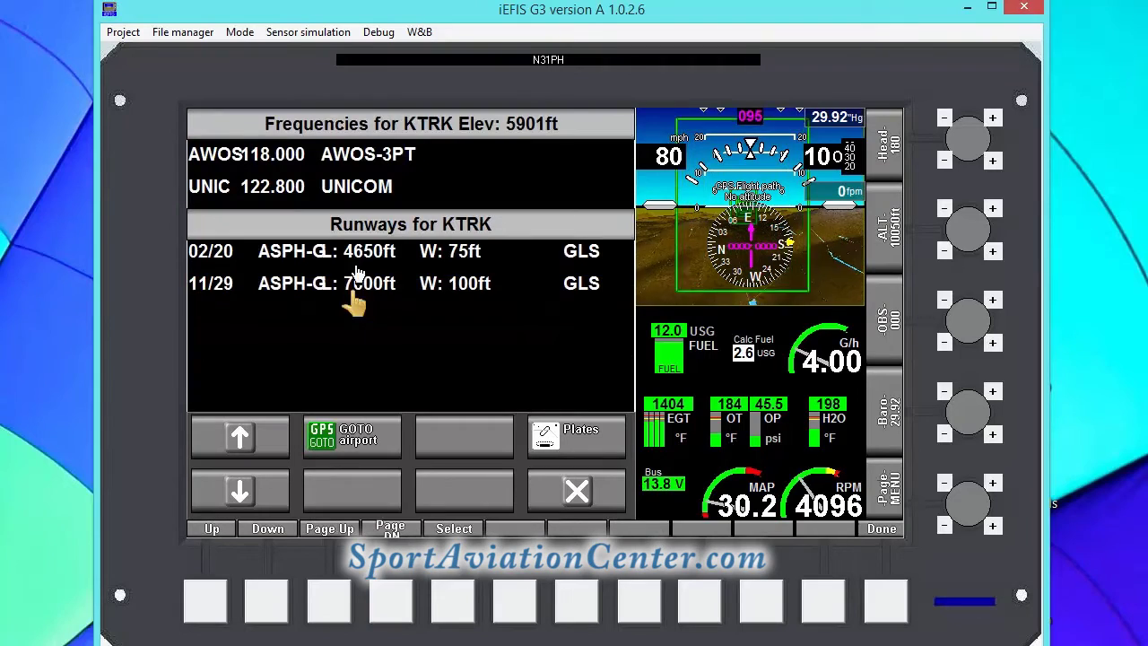
{"action": "left_click", "coordinate": [364, 443]}
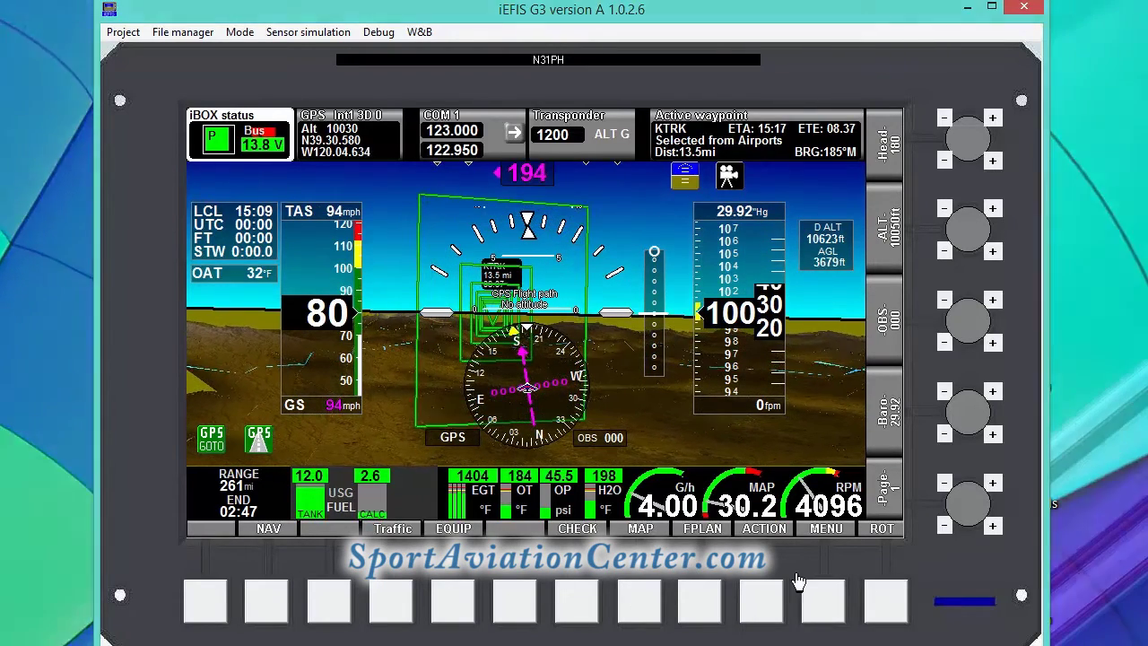
Step: Disable Show 3D Highway in the Sky in the 3D view setup and return to the flight display
{"action": "left_click", "coordinate": [825, 602]}
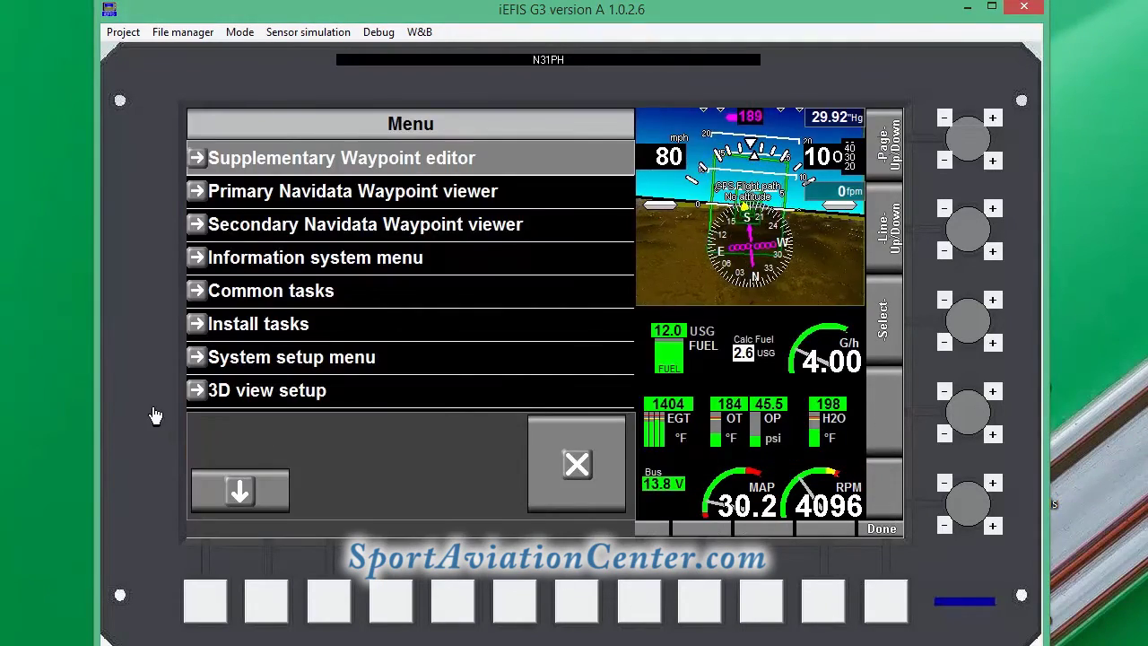
{"action": "left_click", "coordinate": [269, 400]}
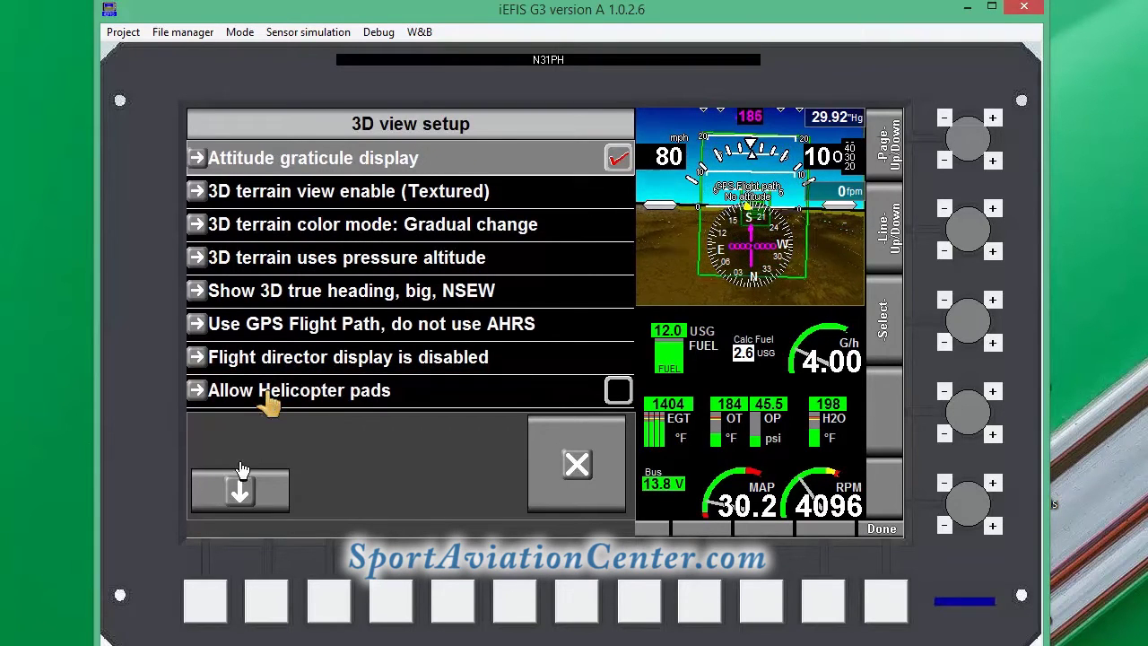
{"action": "left_click", "coordinate": [240, 489]}
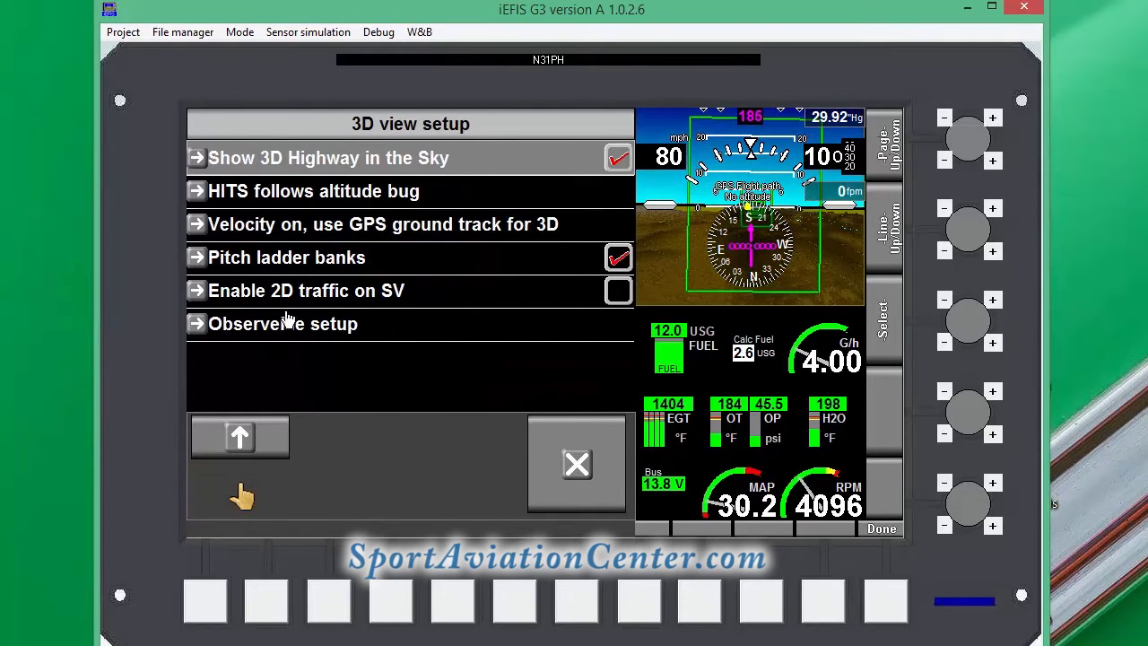
{"action": "left_click", "coordinate": [325, 166]}
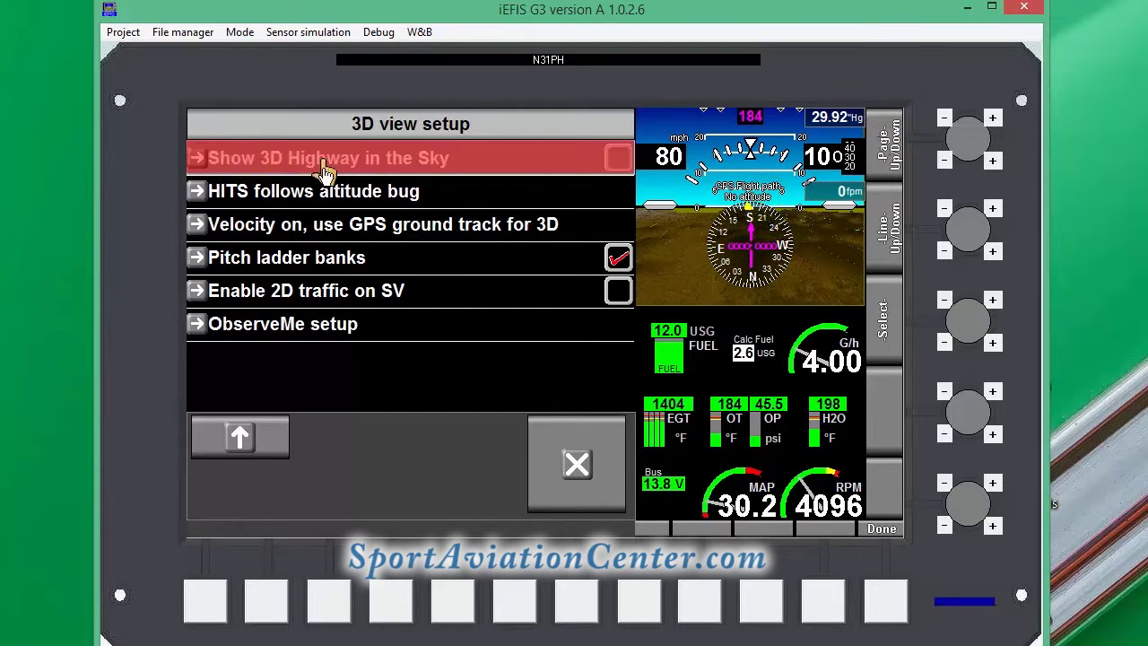
{"action": "left_click", "coordinate": [574, 472]}
{"action": "left_click", "coordinate": [574, 473]}
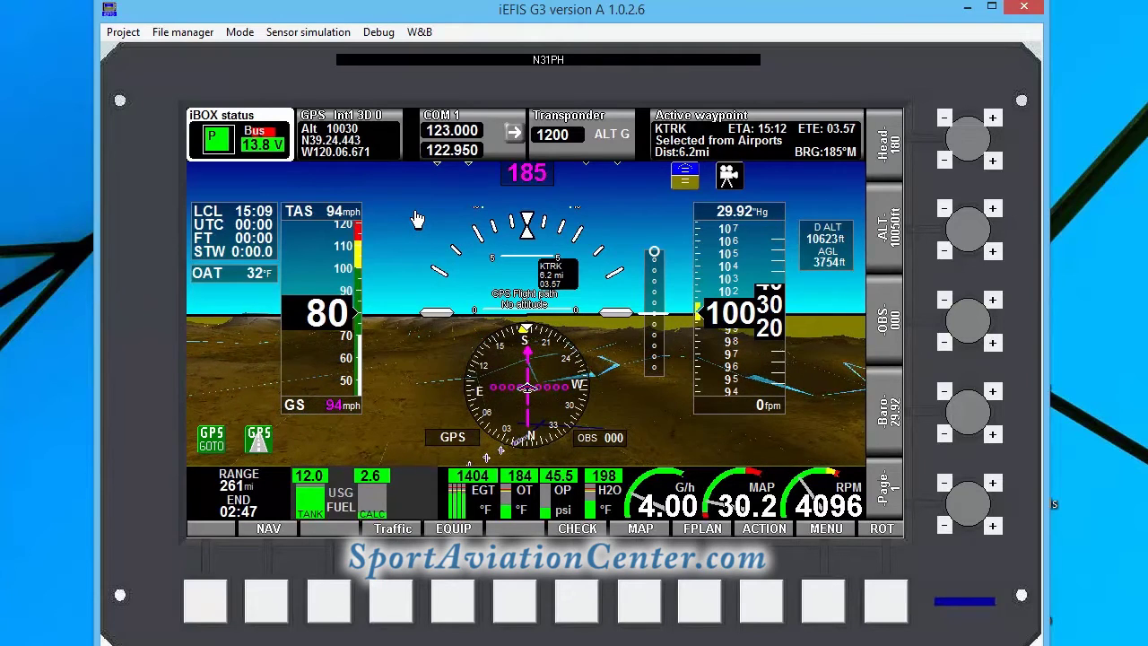
Step: Disengage the autopilot in the autopilot simulator and confirm the setting
{"action": "left_click", "coordinate": [311, 34]}
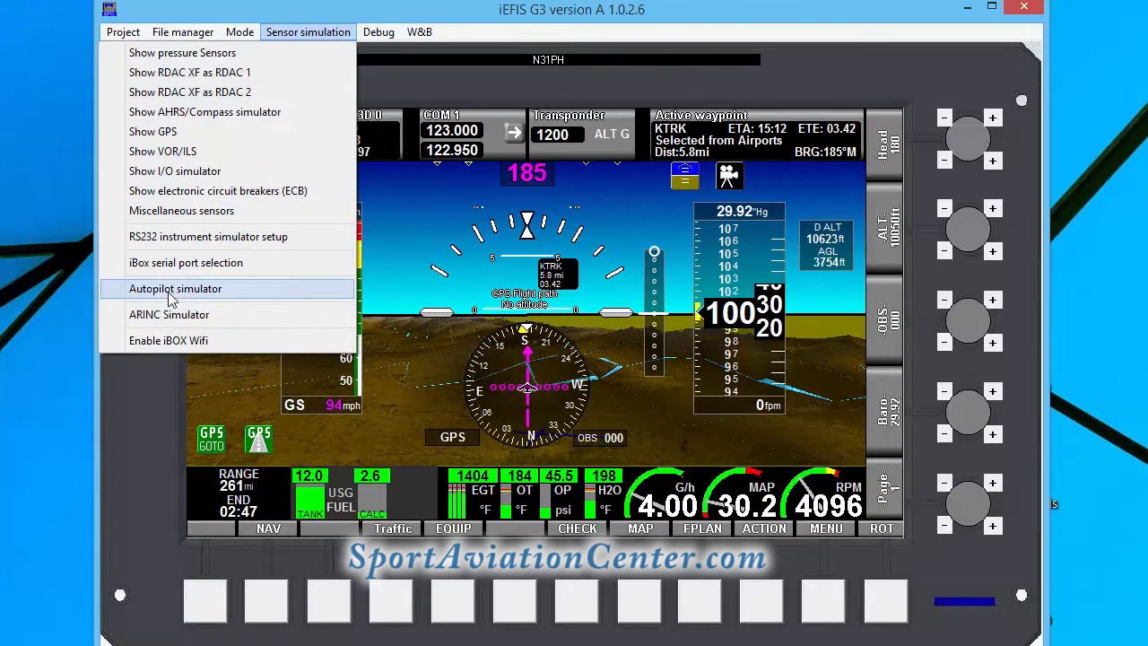
{"action": "left_click", "coordinate": [175, 291]}
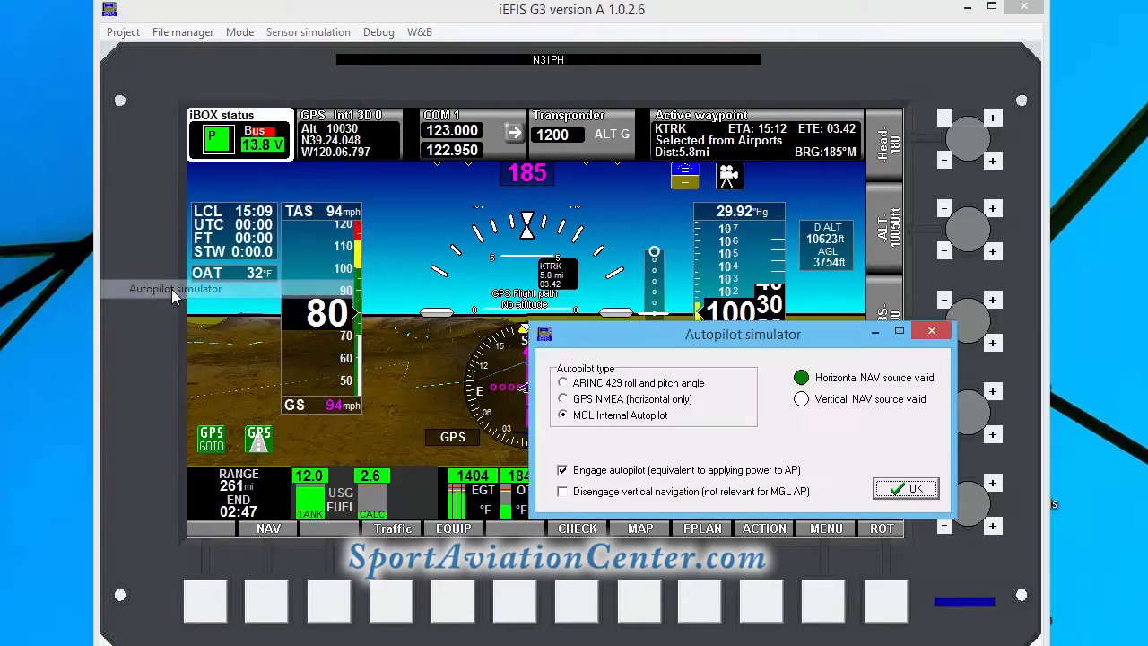
{"action": "left_click", "coordinate": [563, 470]}
{"action": "left_click", "coordinate": [910, 487]}
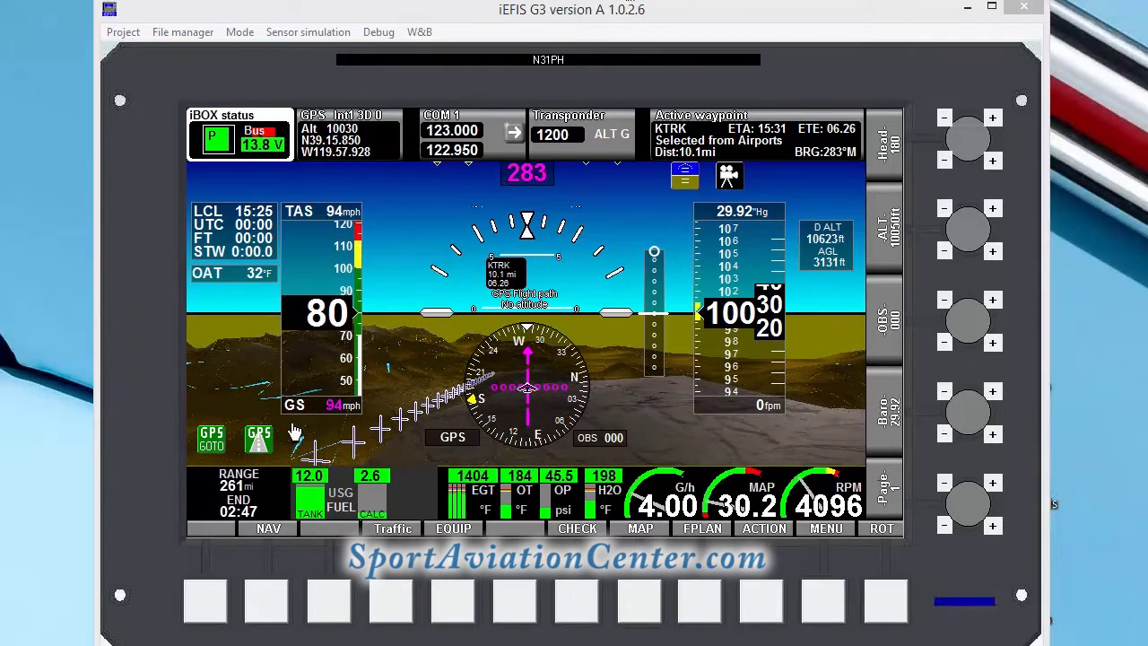
Step: Choose KTVL (Lake Tahoe) from the nearest airports and make it the GPS GOTO destination
{"action": "left_click", "coordinate": [259, 446]}
{"action": "left_click", "coordinate": [259, 446]}
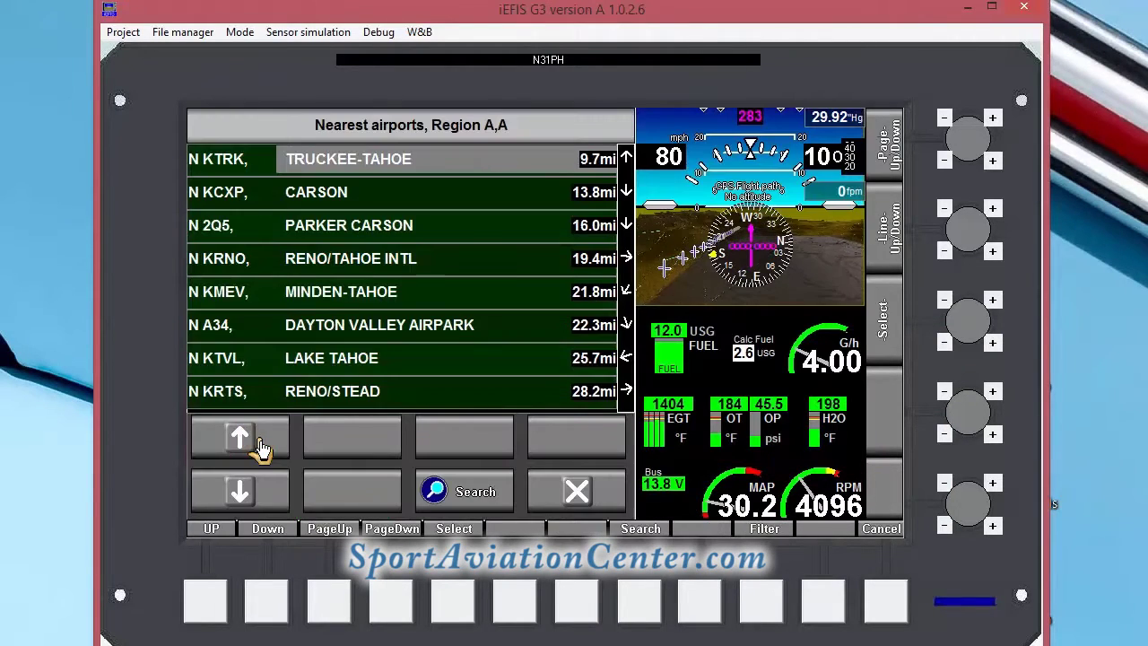
{"action": "left_click", "coordinate": [354, 358]}
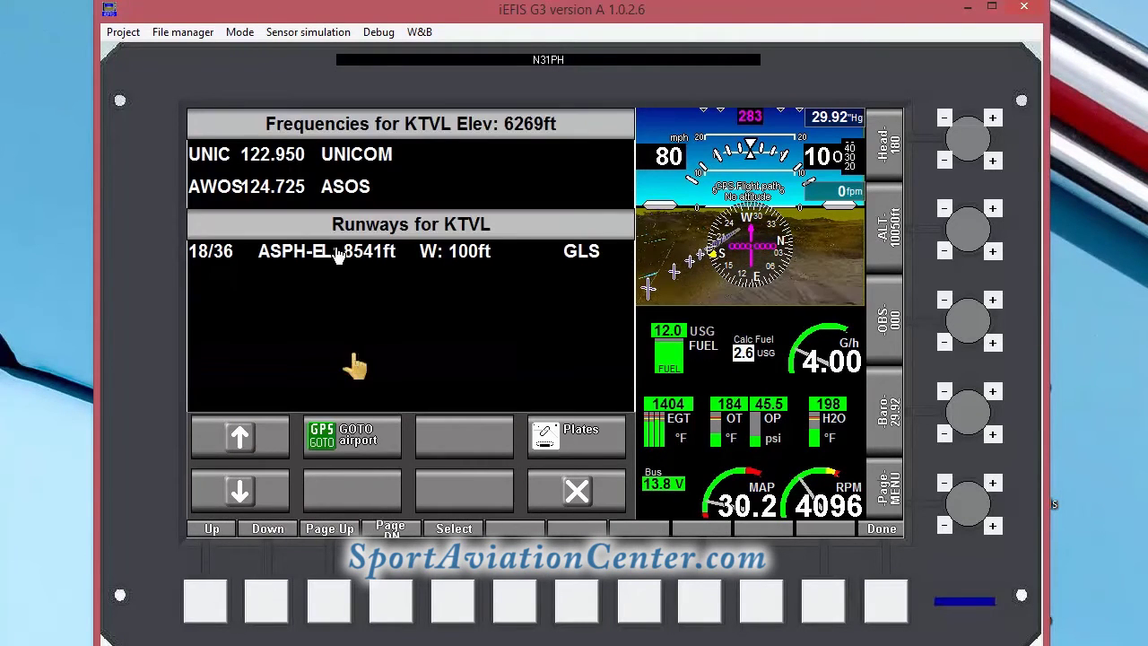
{"action": "left_click", "coordinate": [357, 439]}
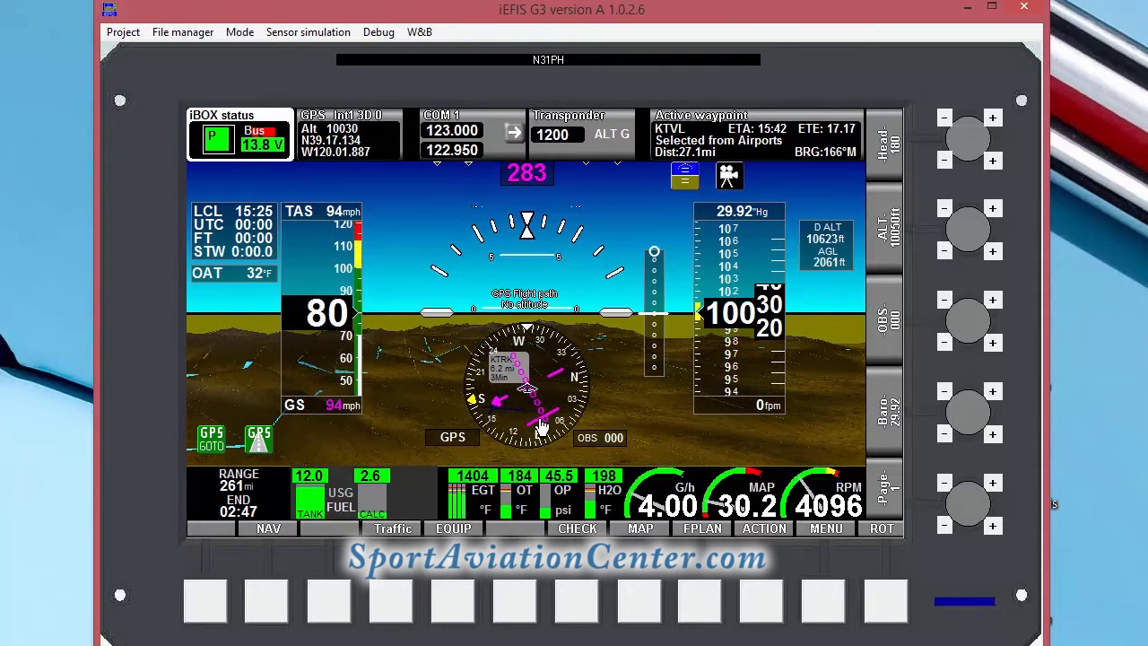
Step: Re-engage the MGL internal autopilot in the autopilot simulator to steer toward KTVL
{"action": "left_click", "coordinate": [301, 34]}
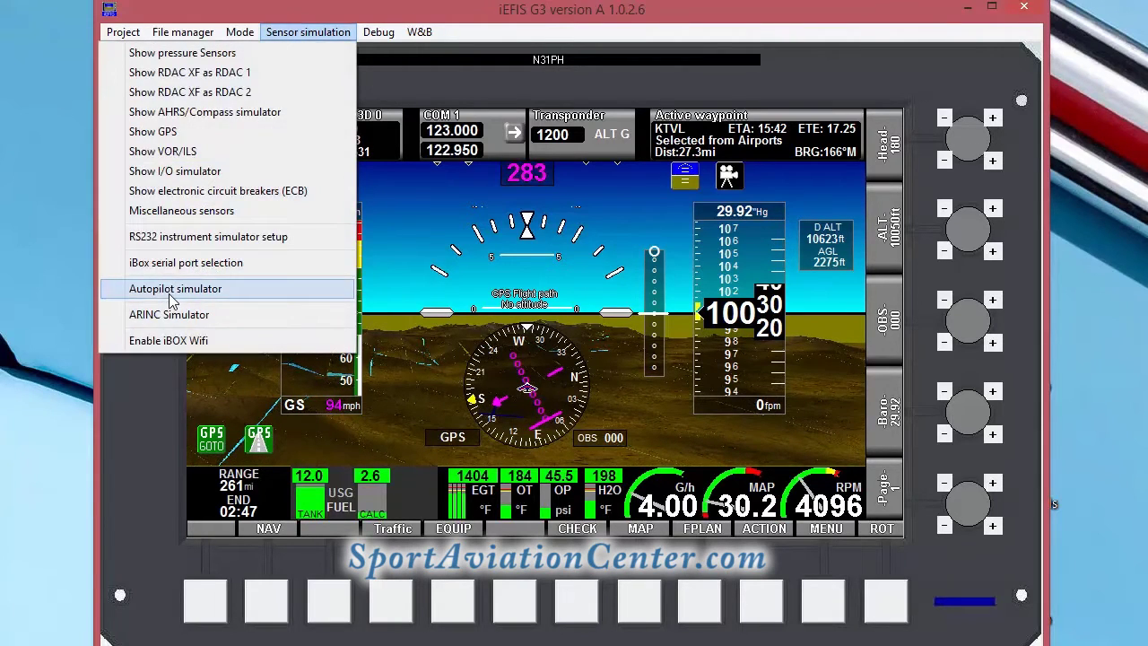
{"action": "left_click", "coordinate": [173, 290]}
{"action": "left_click", "coordinate": [563, 471]}
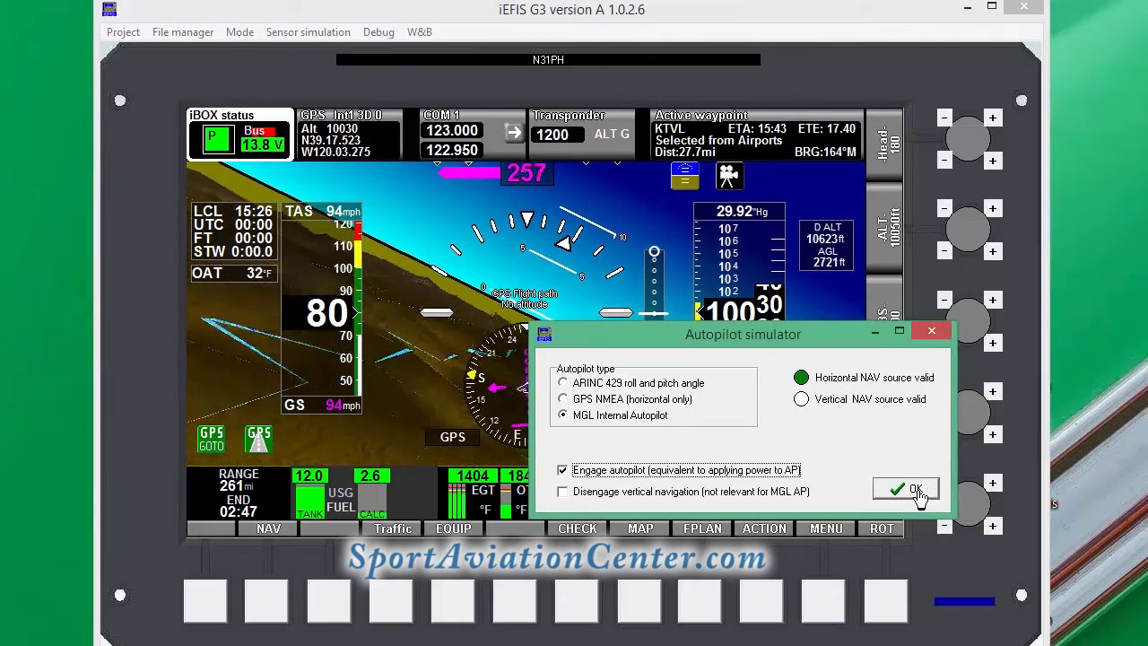
{"action": "left_click", "coordinate": [919, 494]}
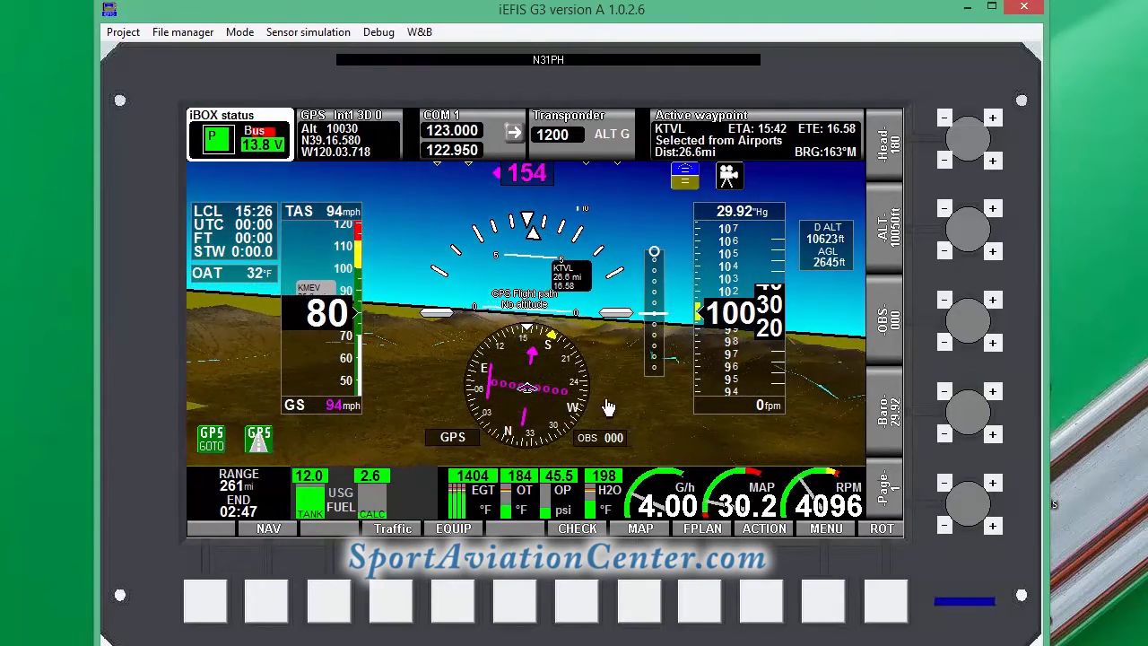
Step: Check the route to KTVL on the moving map page, and return to the primary flight display
{"action": "left_click", "coordinate": [994, 484]}
{"action": "left_click", "coordinate": [993, 484]}
{"action": "left_click", "coordinate": [993, 484]}
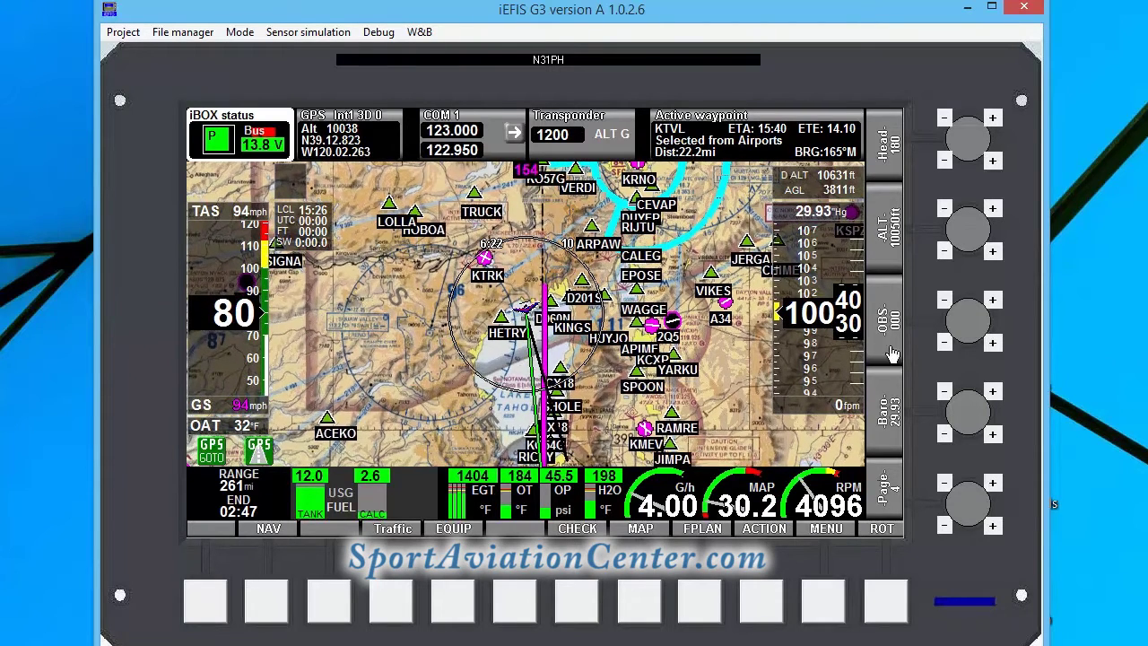
{"action": "left_click", "coordinate": [993, 483]}
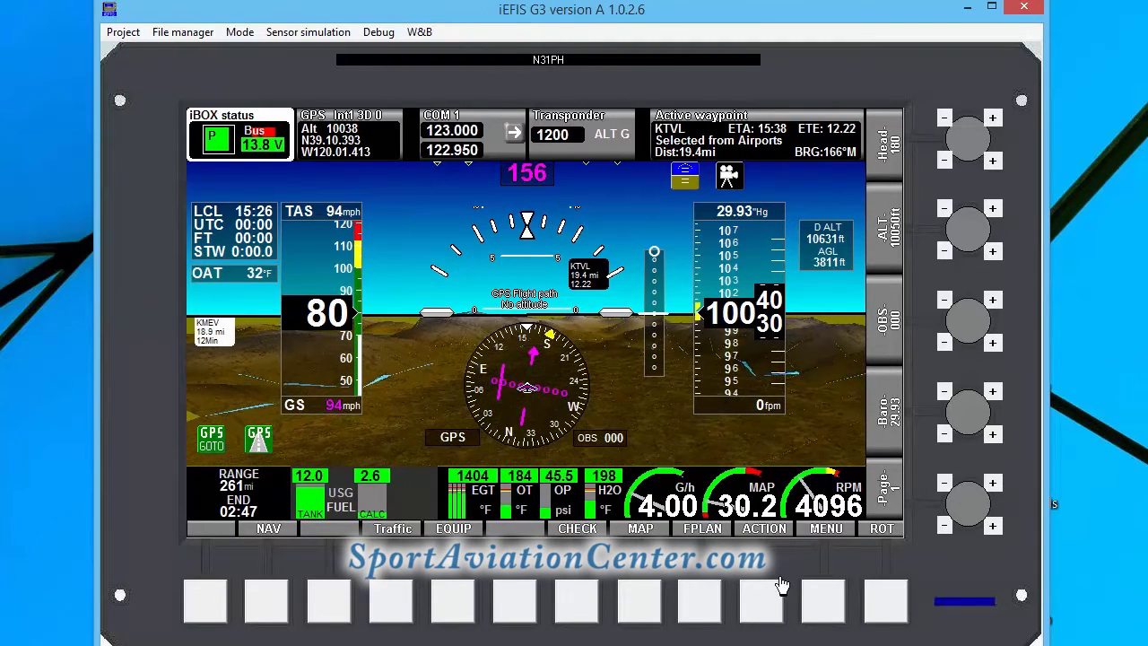
Step: Enable Show 3D Highway in the Sky in the 3D view setup and return to the flight display
{"action": "left_click", "coordinate": [823, 603]}
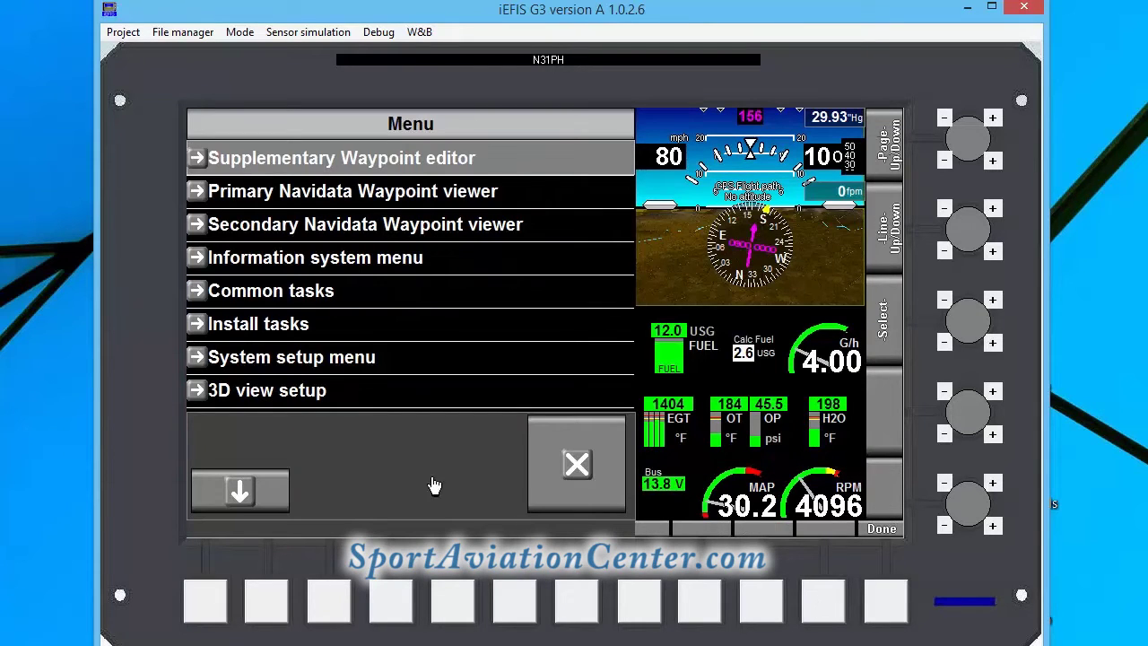
{"action": "left_click", "coordinate": [265, 392]}
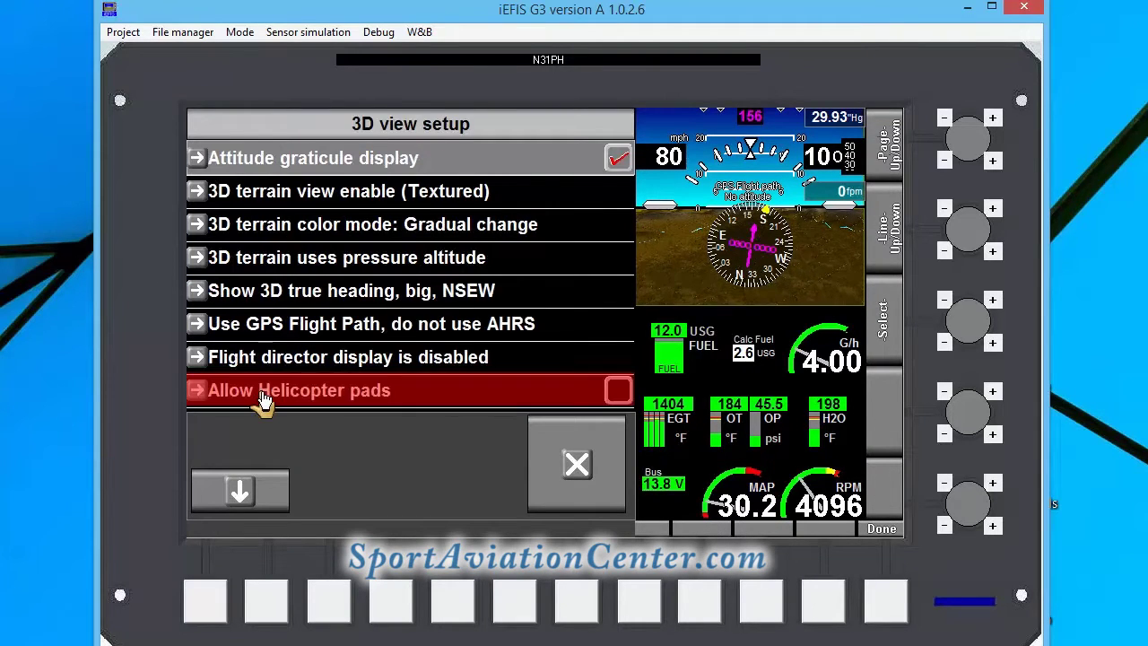
{"action": "left_click", "coordinate": [235, 491]}
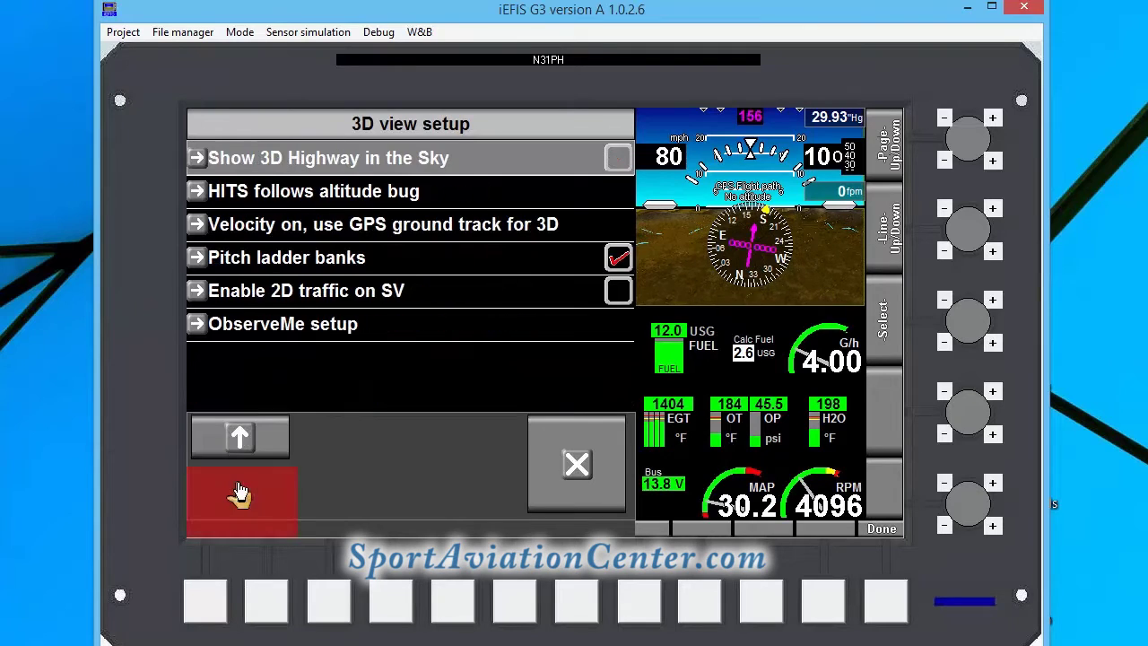
{"action": "left_click", "coordinate": [387, 168]}
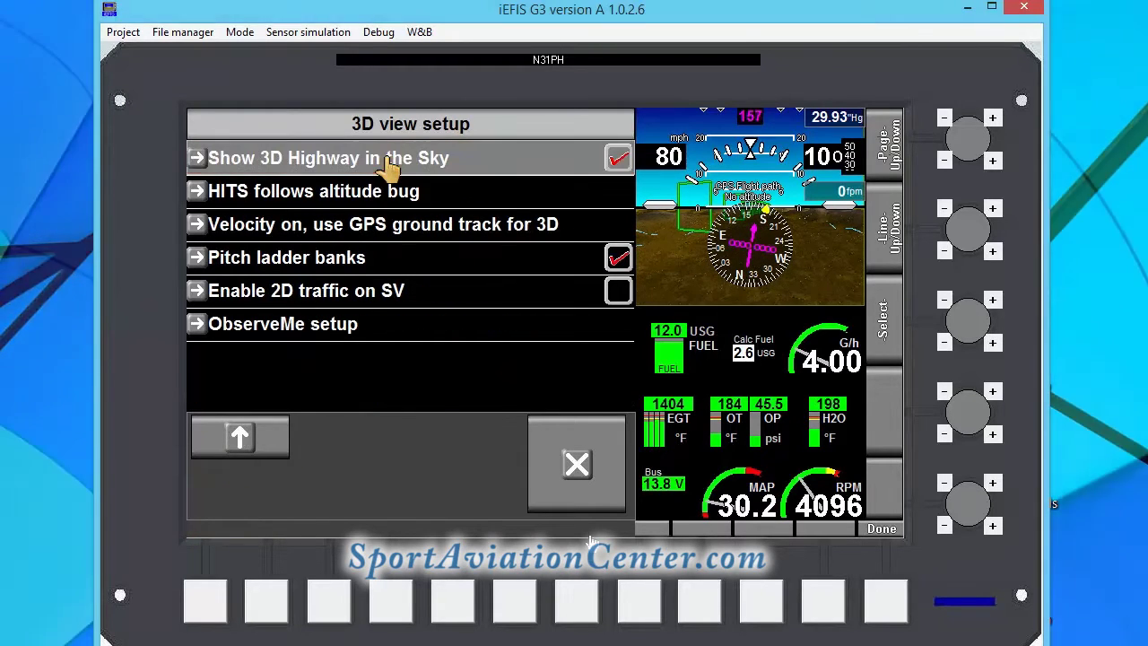
{"action": "left_click", "coordinate": [576, 465]}
{"action": "left_click", "coordinate": [577, 465]}
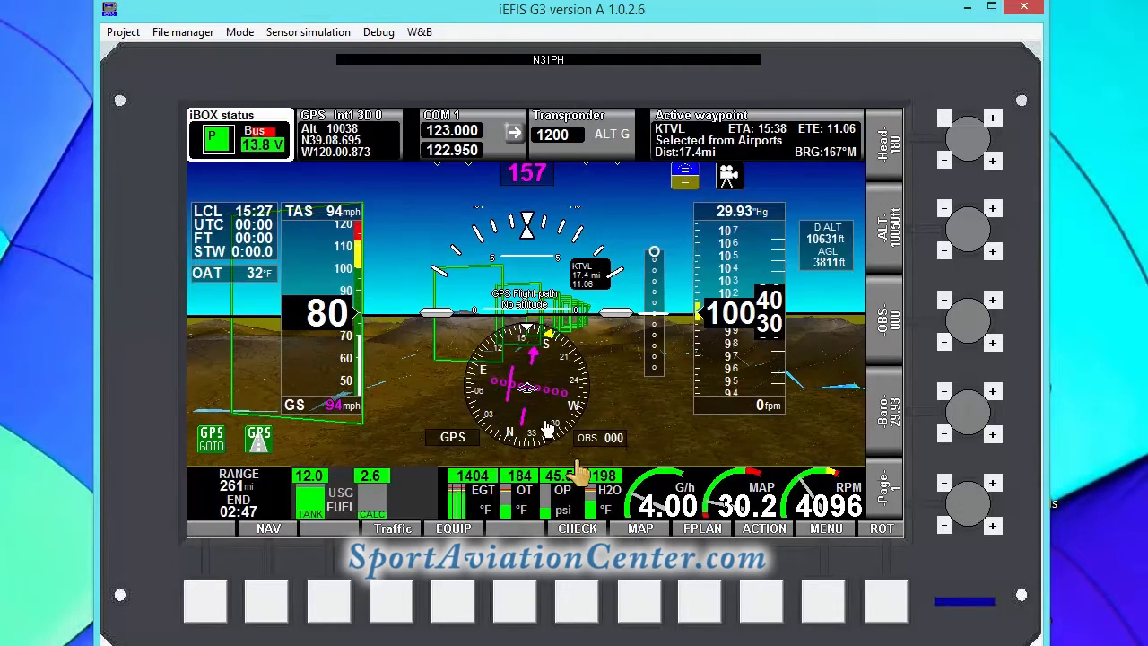
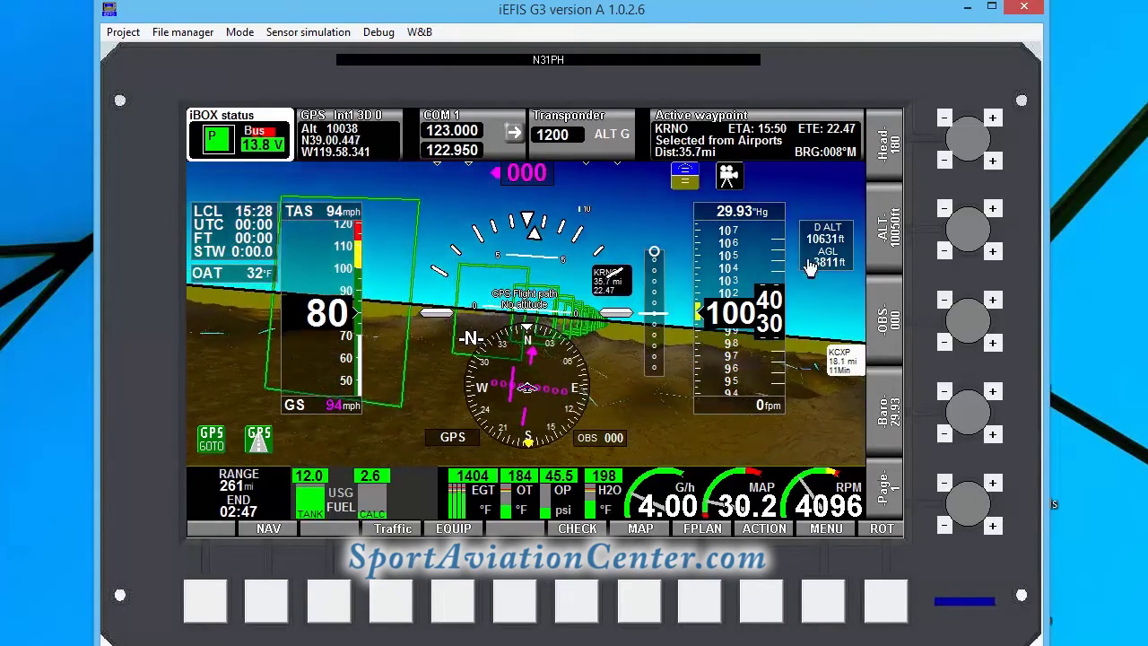
Step: View the KRNO route on the moving map page, and set the terrain profile page's scale to 30 Nm
{"action": "left_click", "coordinate": [992, 483]}
{"action": "left_click", "coordinate": [991, 484]}
{"action": "left_click", "coordinate": [992, 484]}
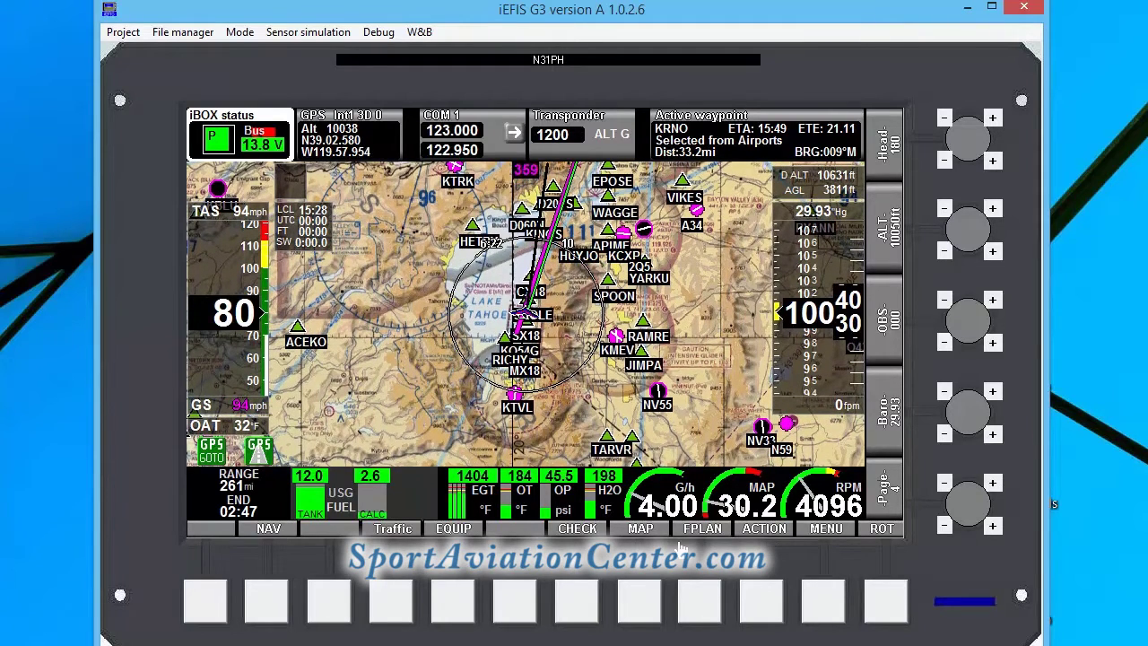
{"action": "left_click", "coordinate": [993, 485]}
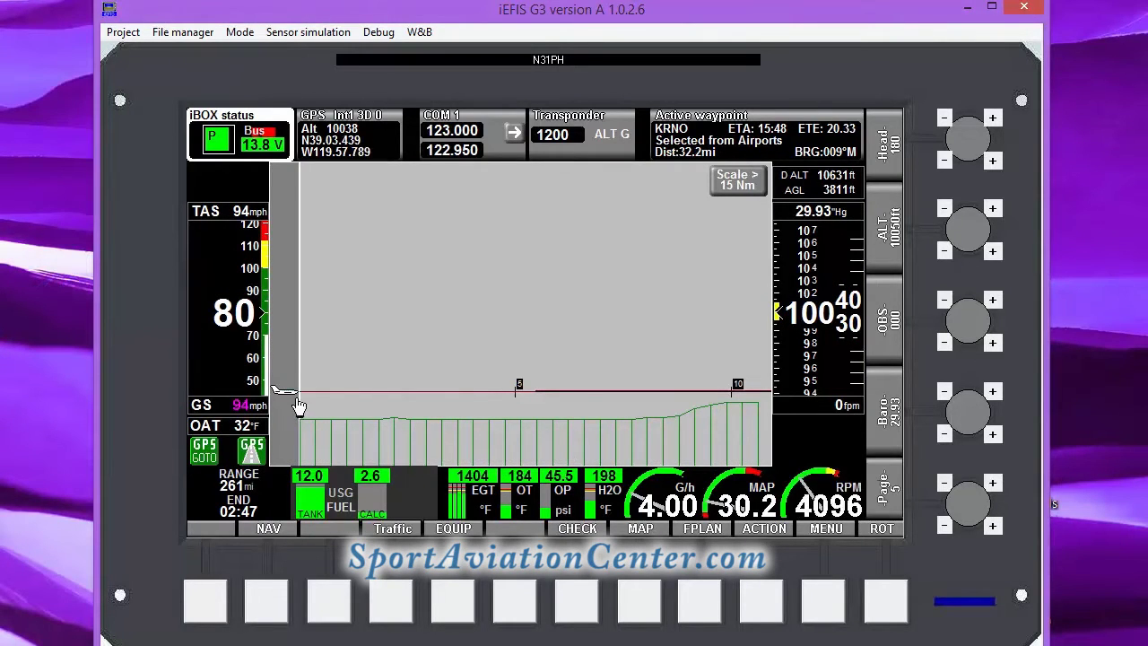
{"action": "left_click", "coordinate": [741, 183]}
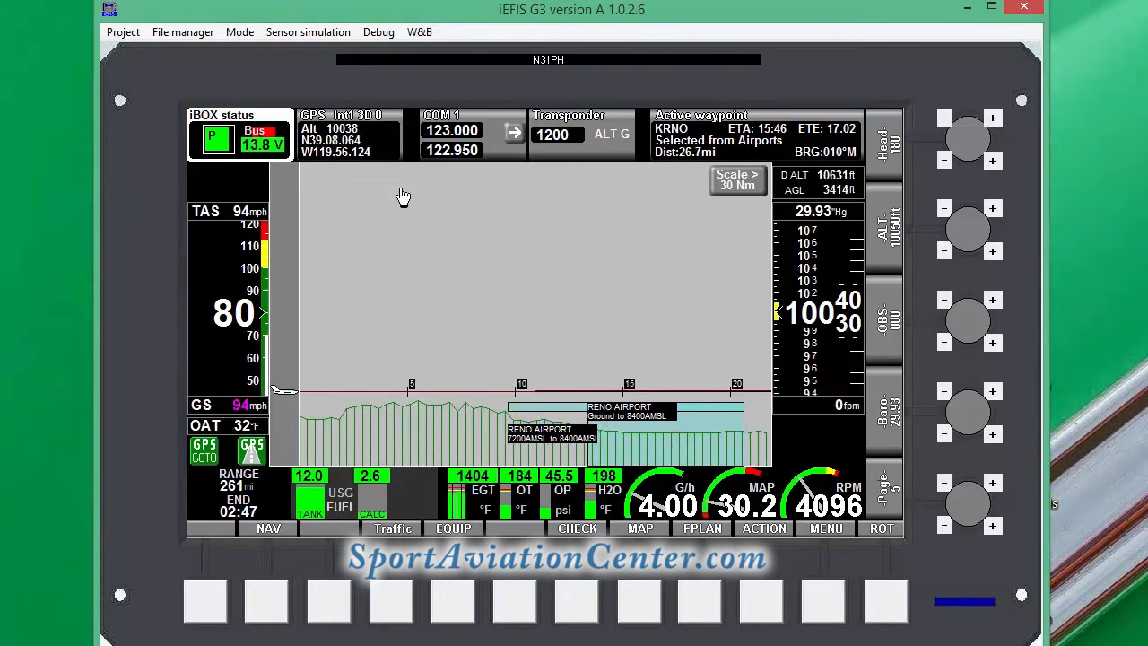
Step: View the analog gauges with moving map on page 6 and return to the primary flight display
{"action": "left_click", "coordinate": [993, 485]}
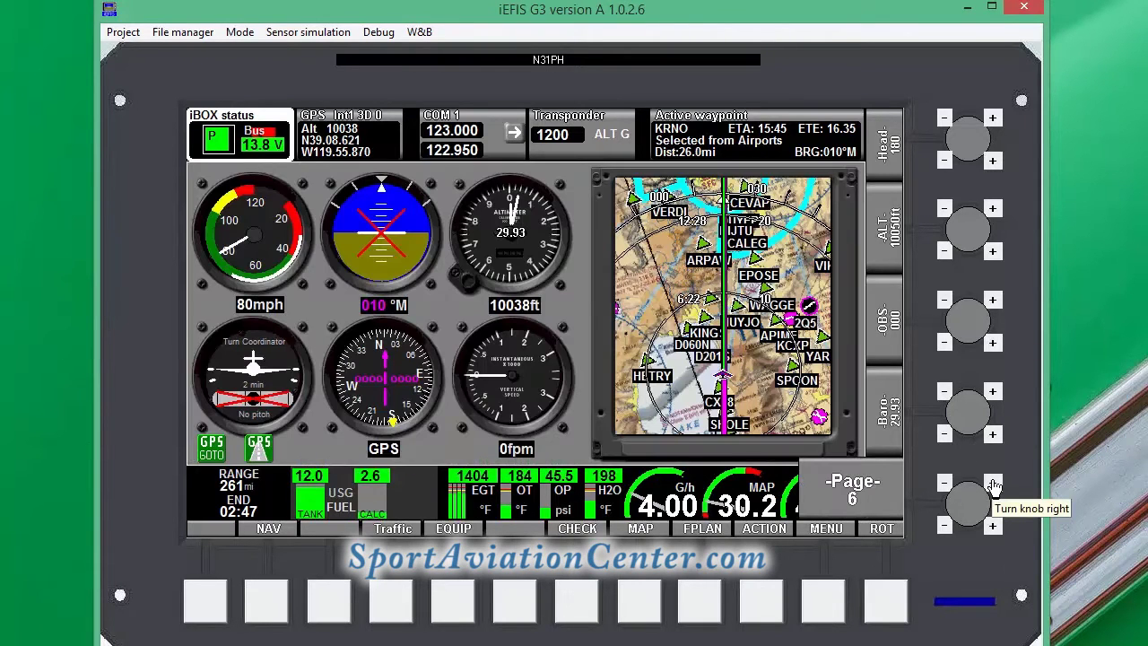
{"action": "left_click", "coordinate": [993, 484]}
{"action": "left_click", "coordinate": [993, 484]}
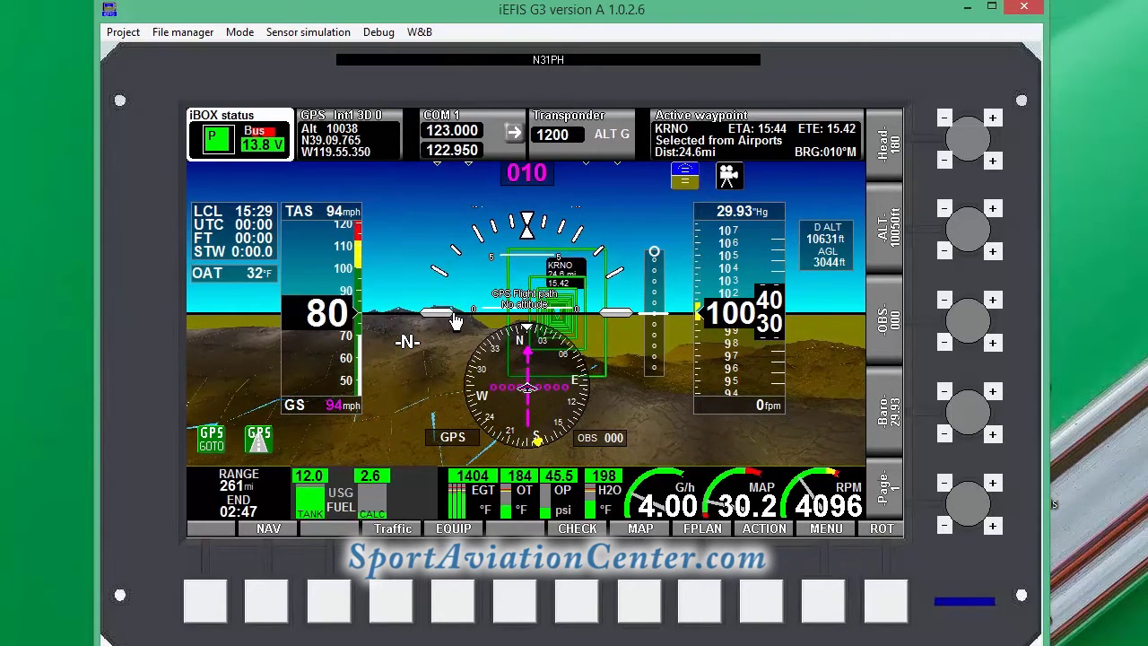
Step: Review the moving map, terrain profile and compass arc pages for the KRNO route, returning to the primary flight display
{"action": "left_click", "coordinate": [992, 484]}
{"action": "left_click", "coordinate": [991, 484]}
{"action": "left_click", "coordinate": [992, 484]}
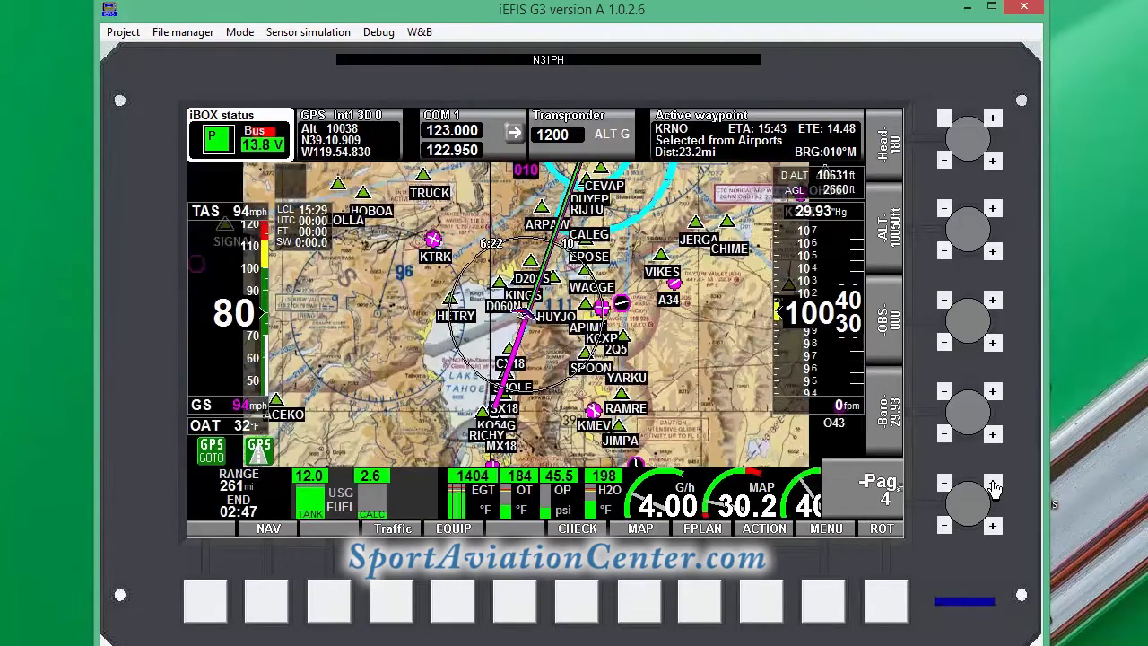
{"action": "left_click", "coordinate": [992, 484]}
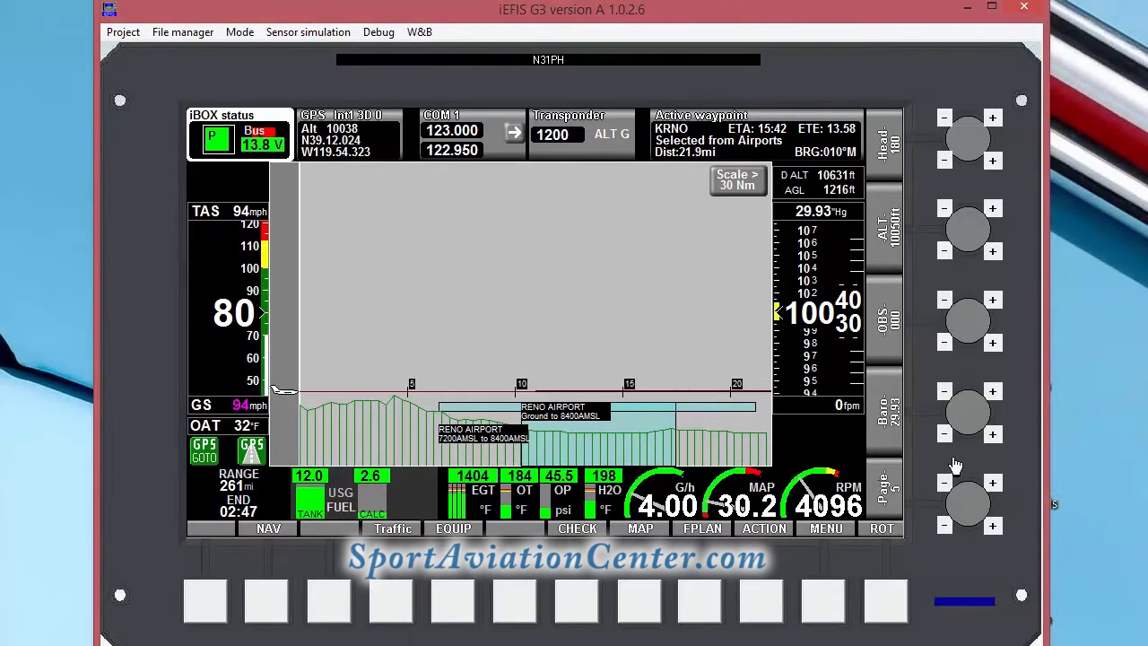
{"action": "left_click", "coordinate": [992, 482]}
{"action": "left_click", "coordinate": [993, 482]}
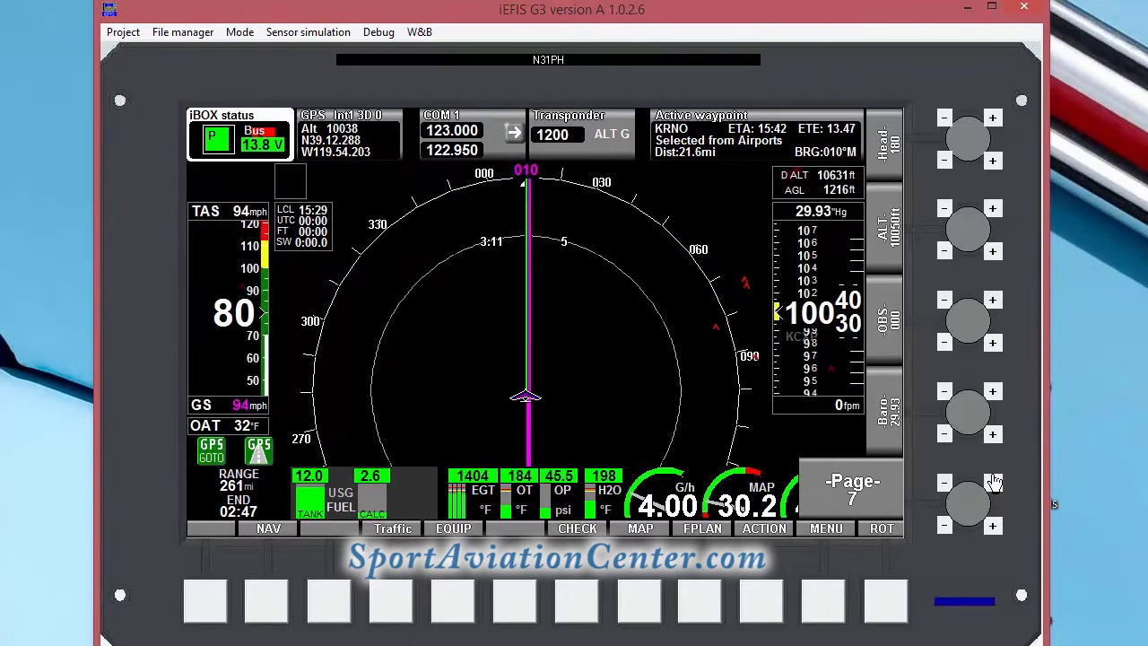
{"action": "left_click", "coordinate": [993, 483]}
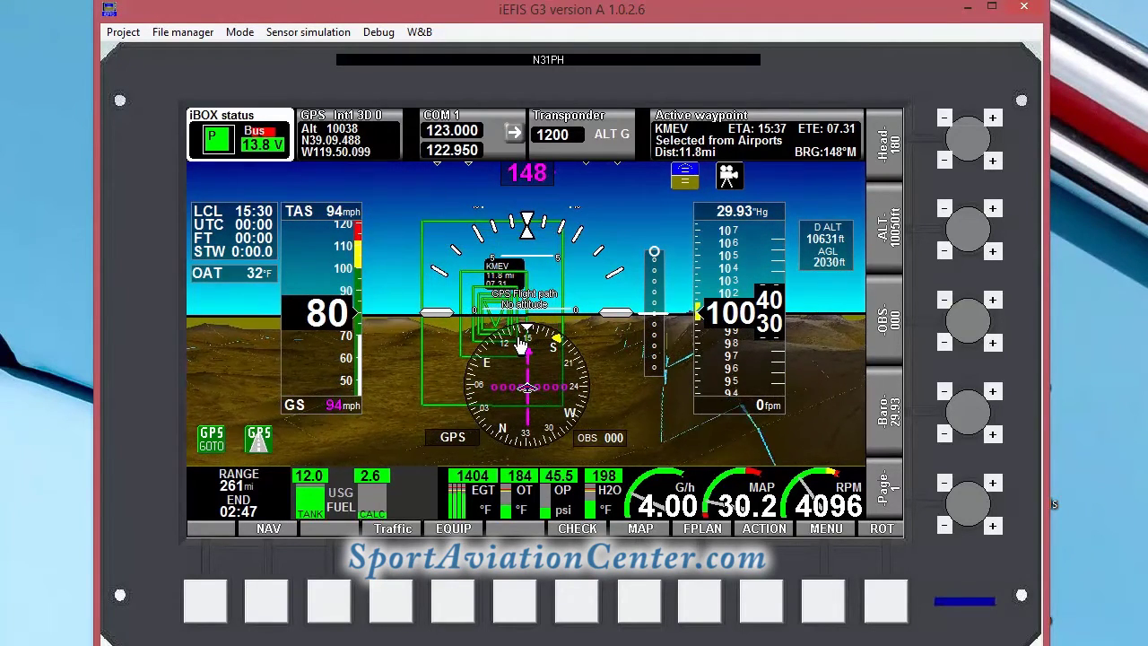
Step: Disengage the autopilot in the autopilot simulator while flying toward KMEV and confirm
{"action": "left_click", "coordinate": [318, 36]}
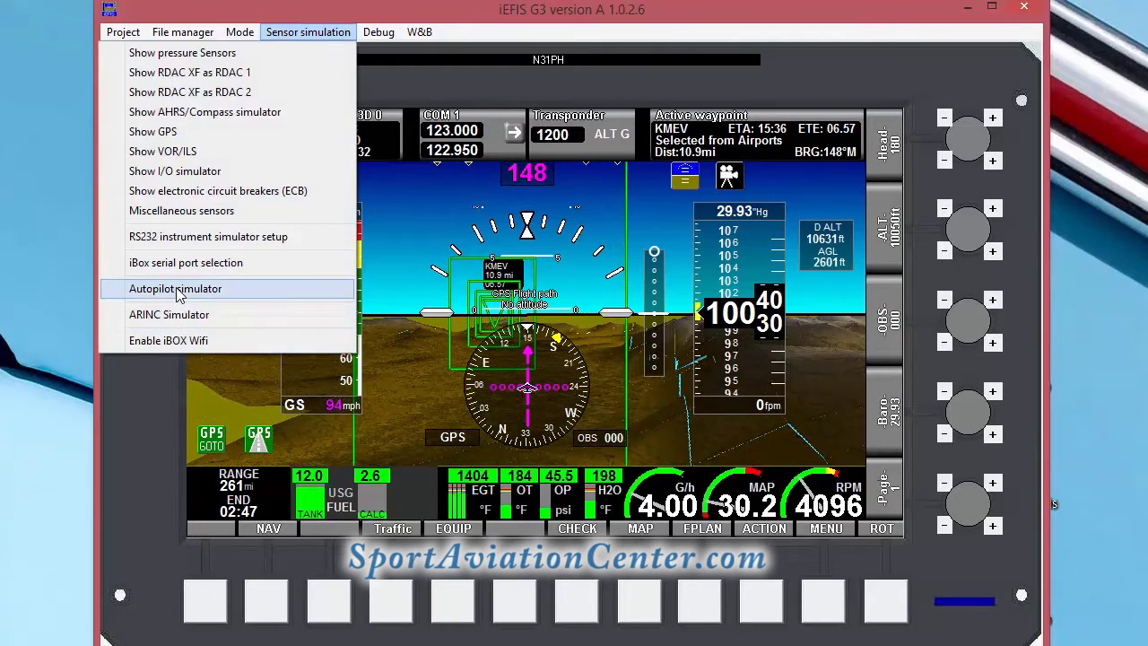
{"action": "left_click", "coordinate": [179, 291]}
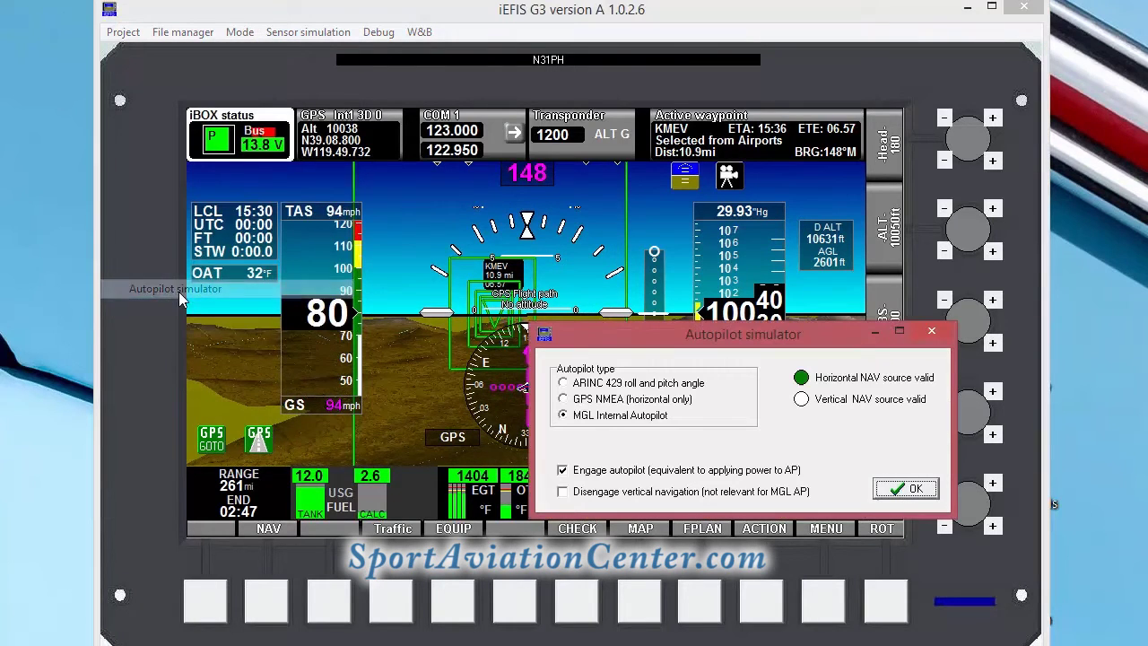
{"action": "left_click", "coordinate": [563, 471]}
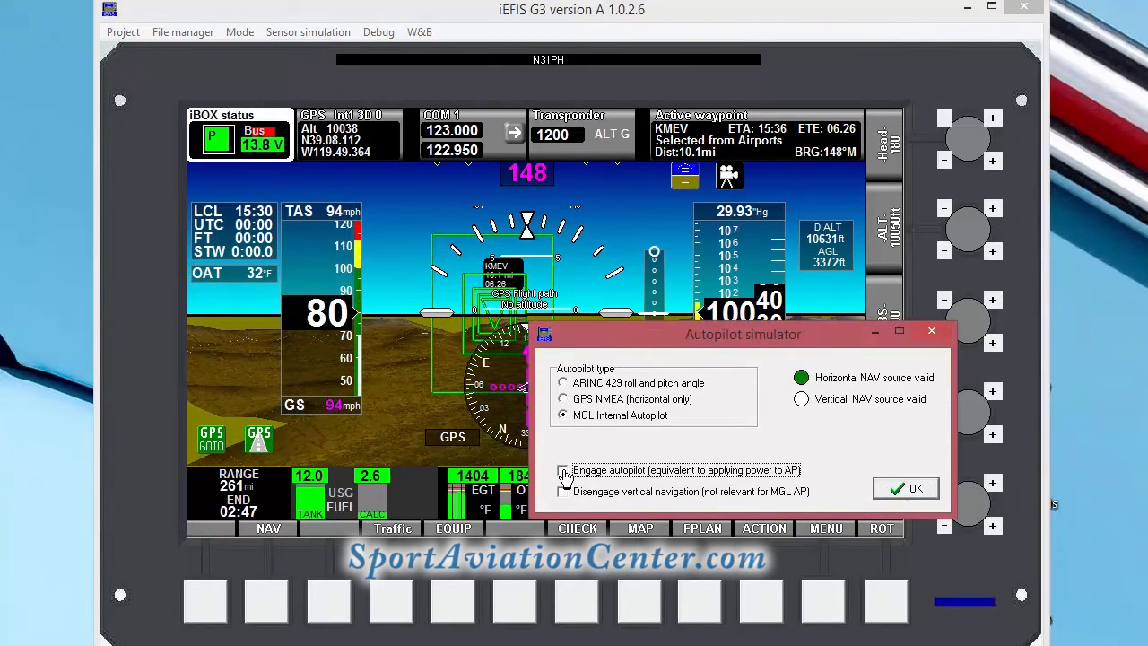
{"action": "left_click", "coordinate": [904, 488]}
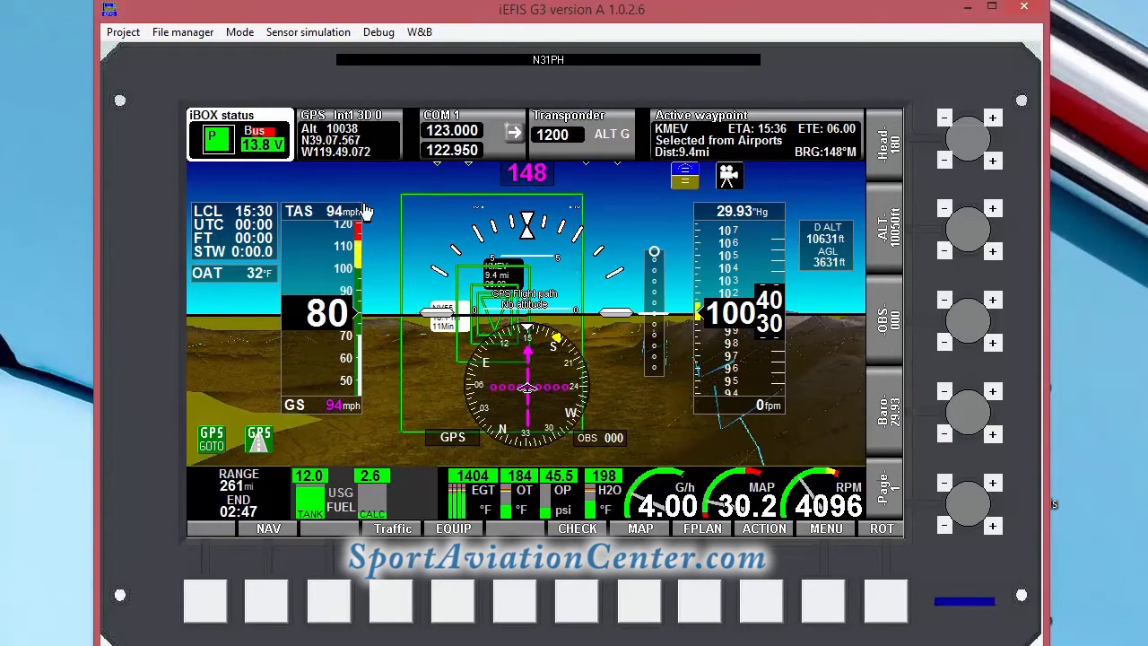
Step: Choose KTRK (Truckee-Tahoe) from the nearest airports and make it the GPS GOTO destination
{"action": "left_click", "coordinate": [259, 439]}
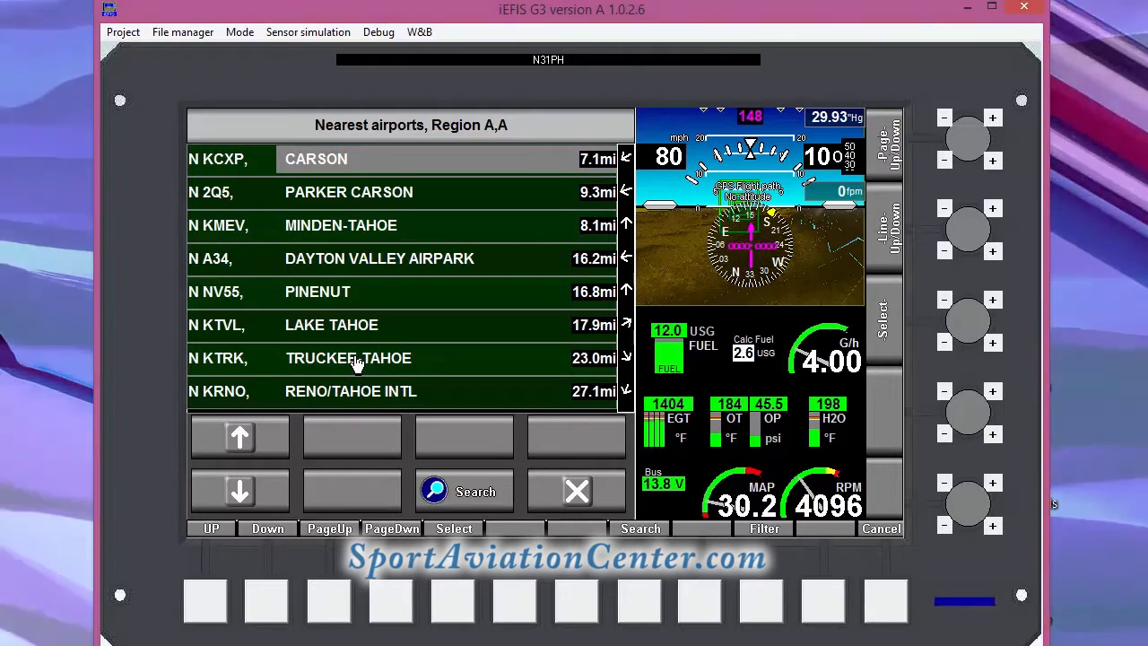
{"action": "left_click", "coordinate": [356, 363]}
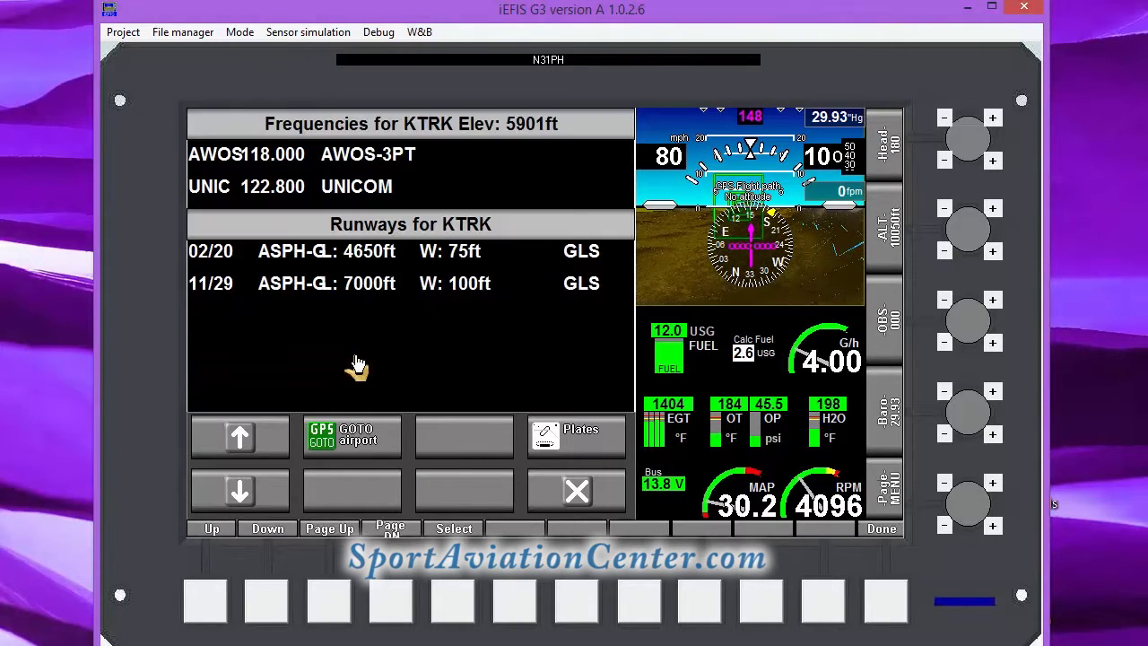
{"action": "left_click", "coordinate": [355, 439]}
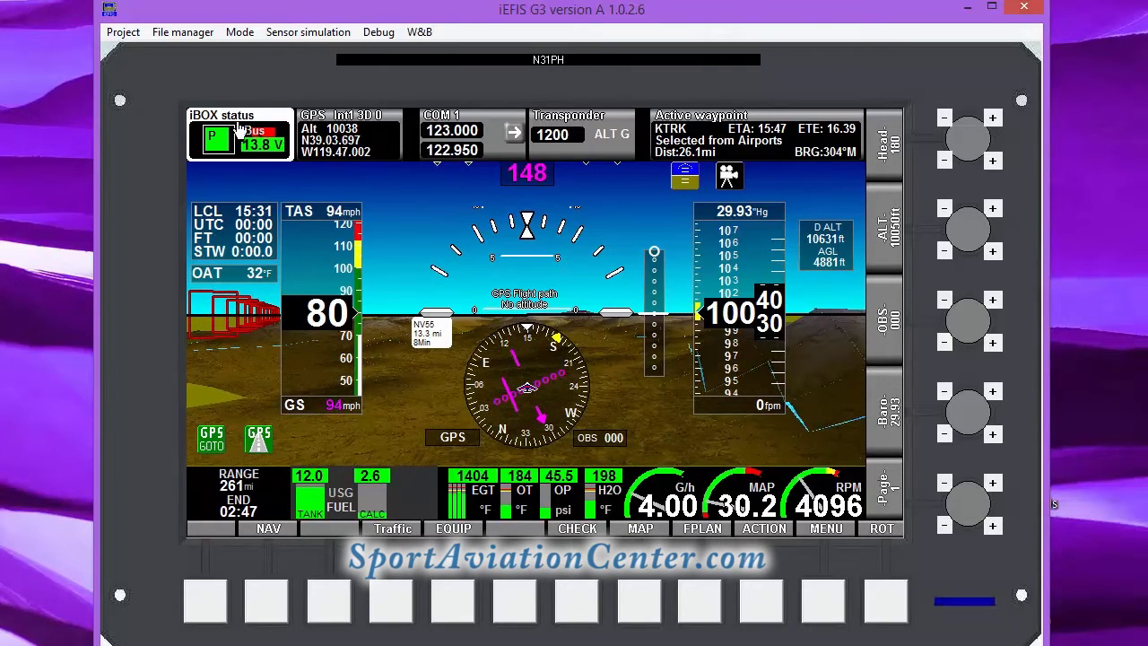
Step: Set the GPS heading to 303 in the GPS simulator, save the current position and close the simulator
{"action": "left_click", "coordinate": [314, 32]}
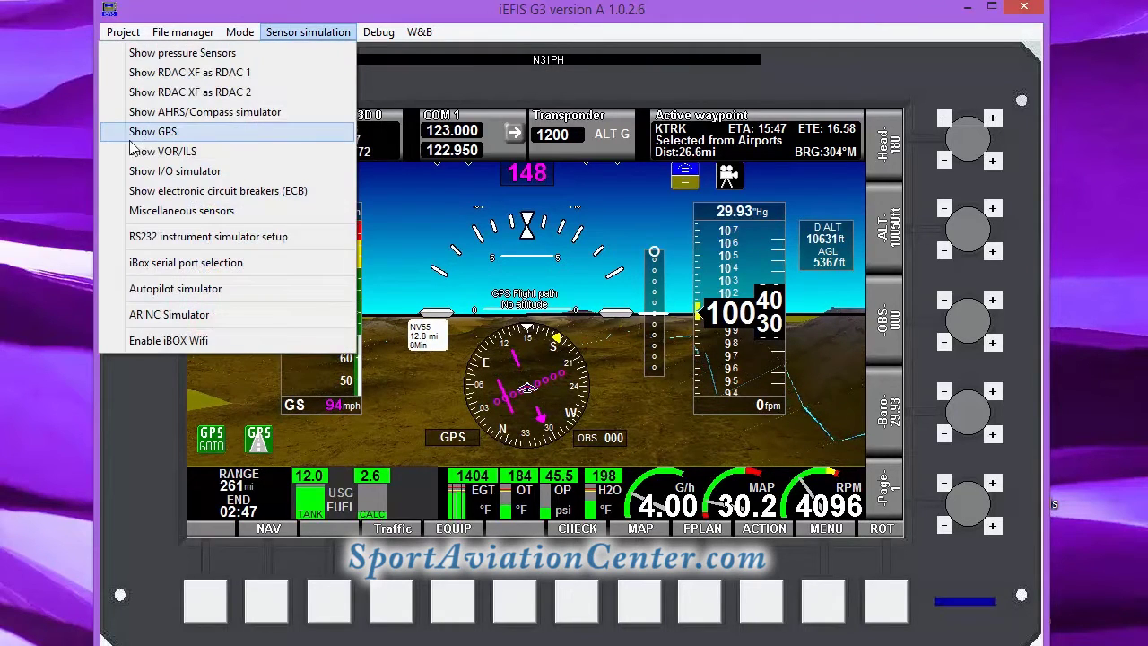
{"action": "left_click", "coordinate": [152, 132]}
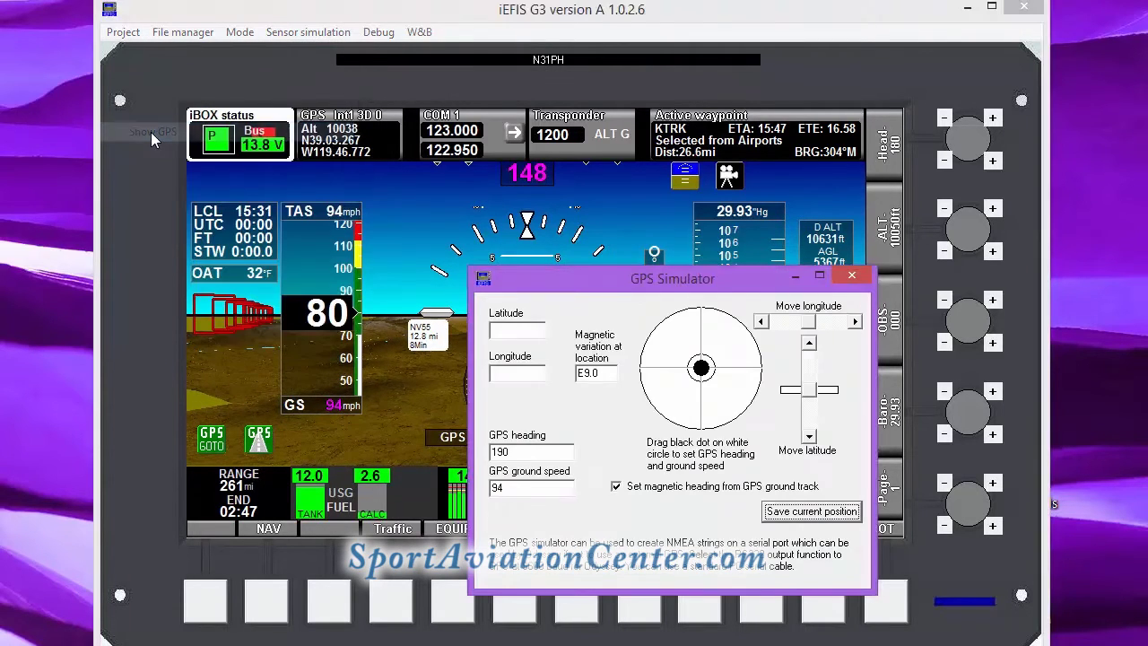
{"action": "left_click", "coordinate": [514, 454]}
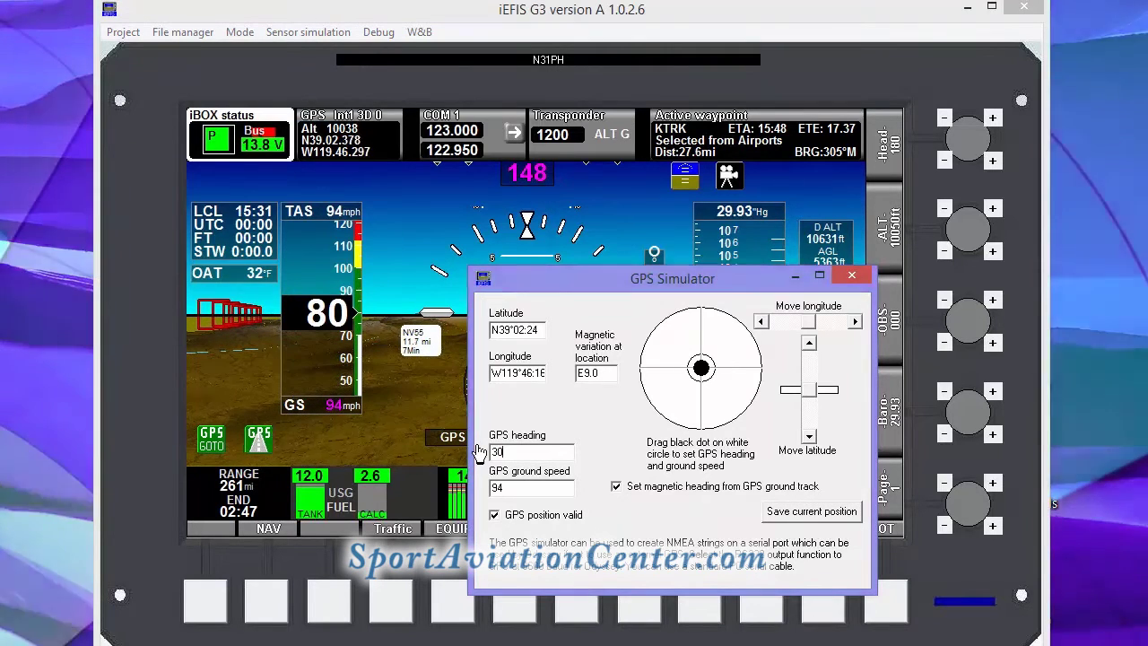
{"action": "type", "text": "303"}
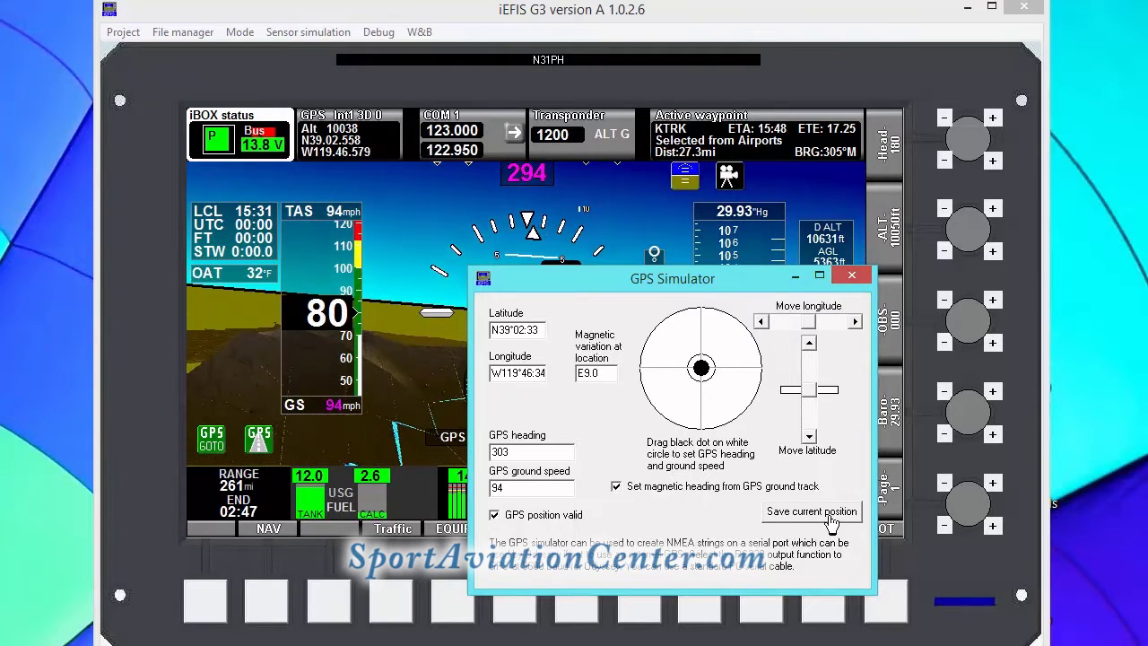
{"action": "left_click", "coordinate": [827, 520]}
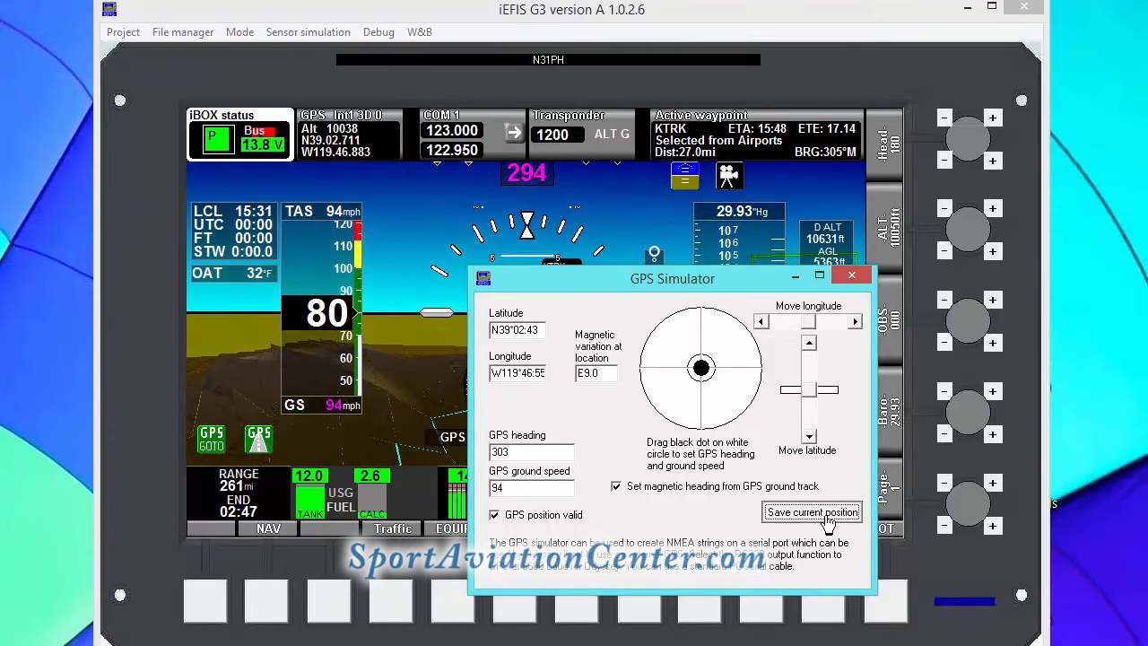
{"action": "left_click", "coordinate": [854, 278]}
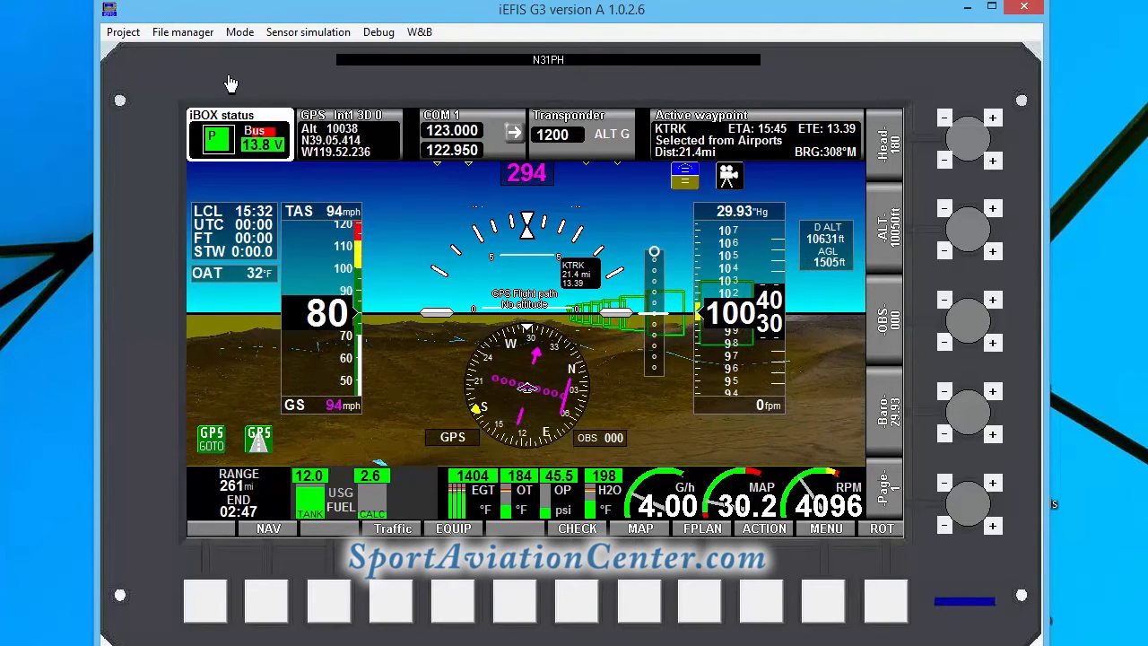
Step: Re-engage the MGL internal autopilot in the autopilot simulator to steer toward KTRK
{"action": "left_click", "coordinate": [300, 32]}
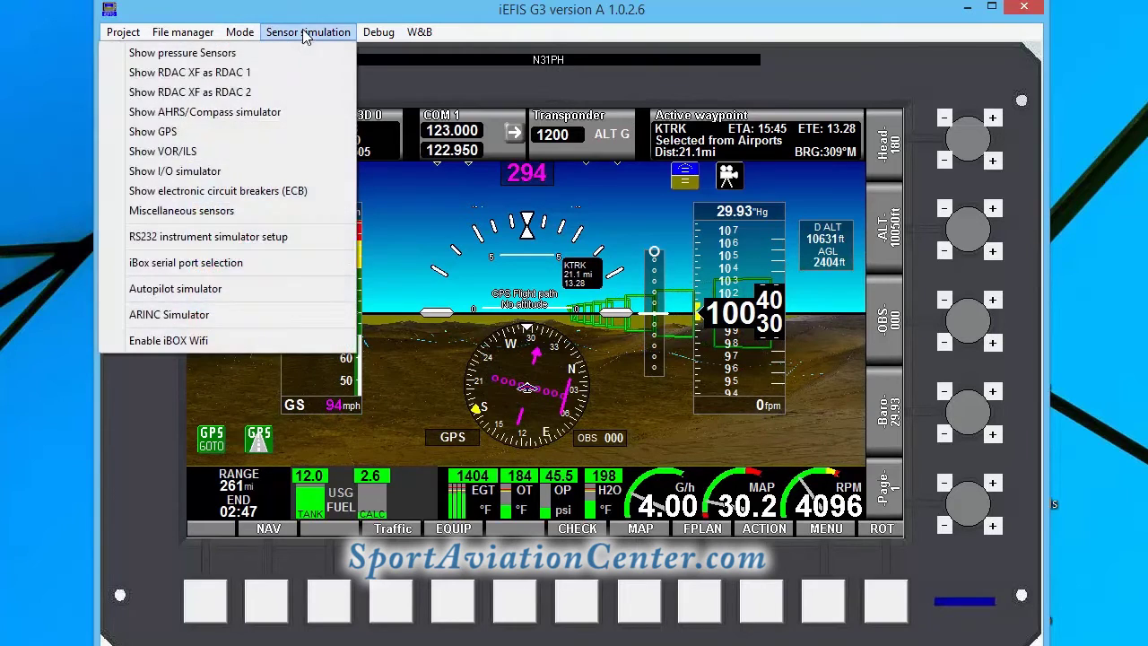
{"action": "left_click", "coordinate": [190, 291]}
{"action": "left_click", "coordinate": [563, 471]}
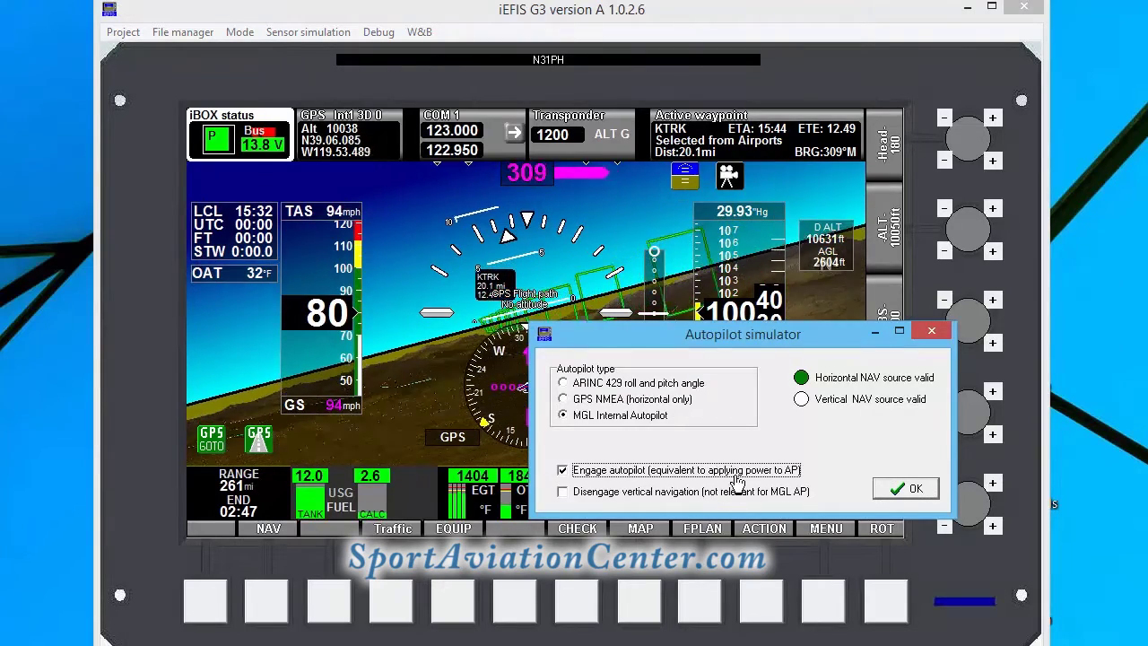
{"action": "left_click", "coordinate": [904, 489]}
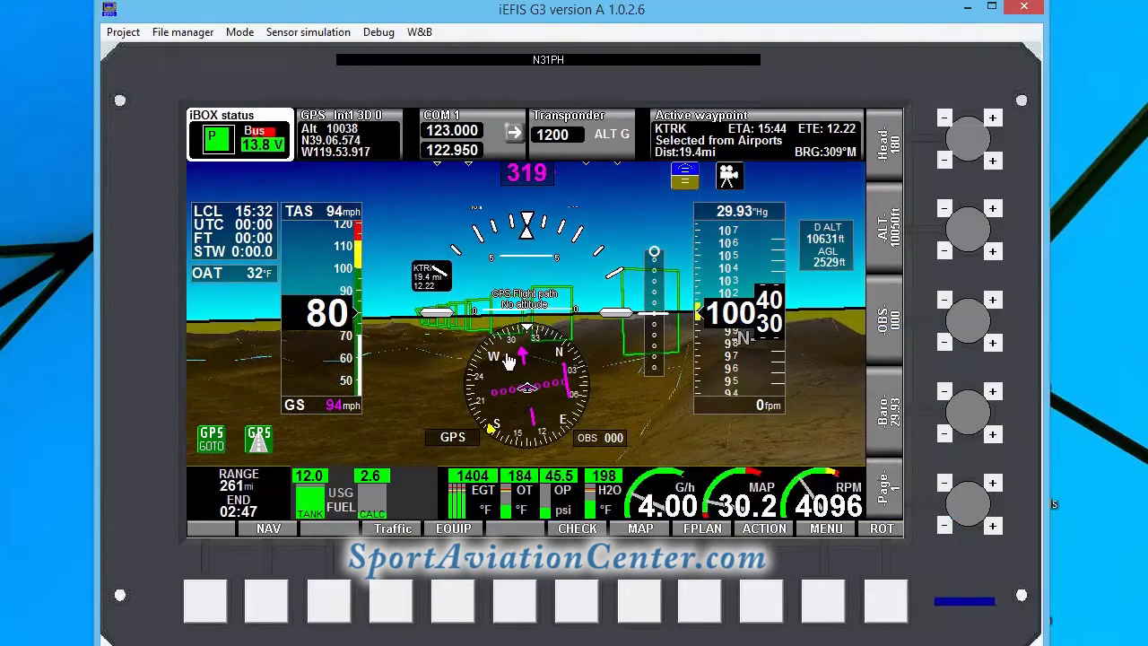